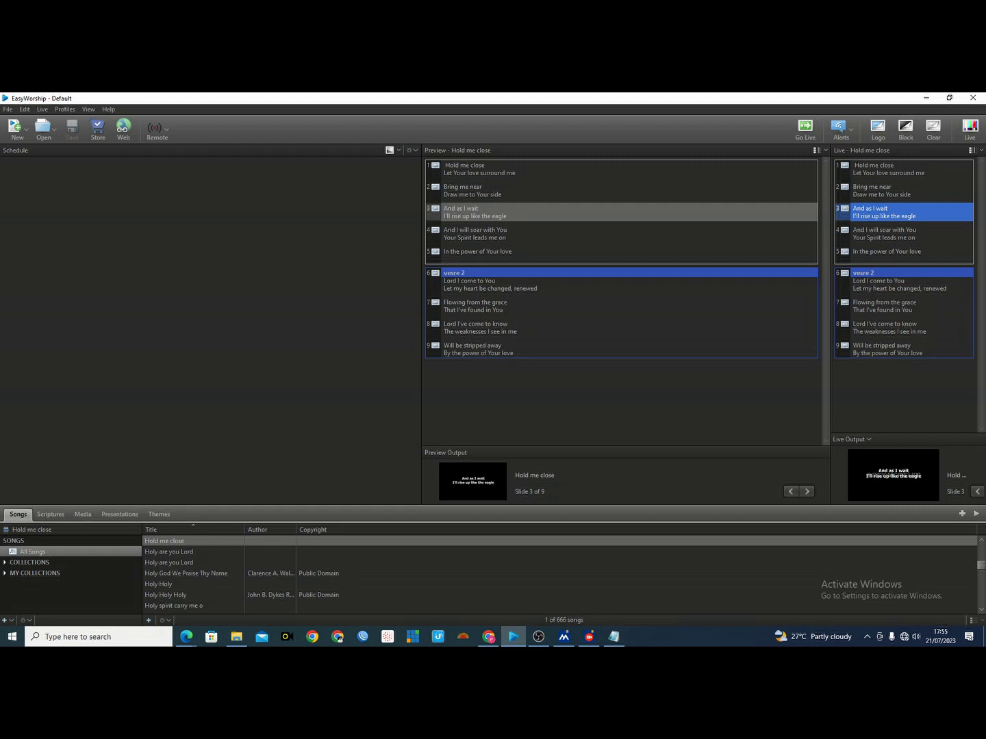
left_click(925, 96)
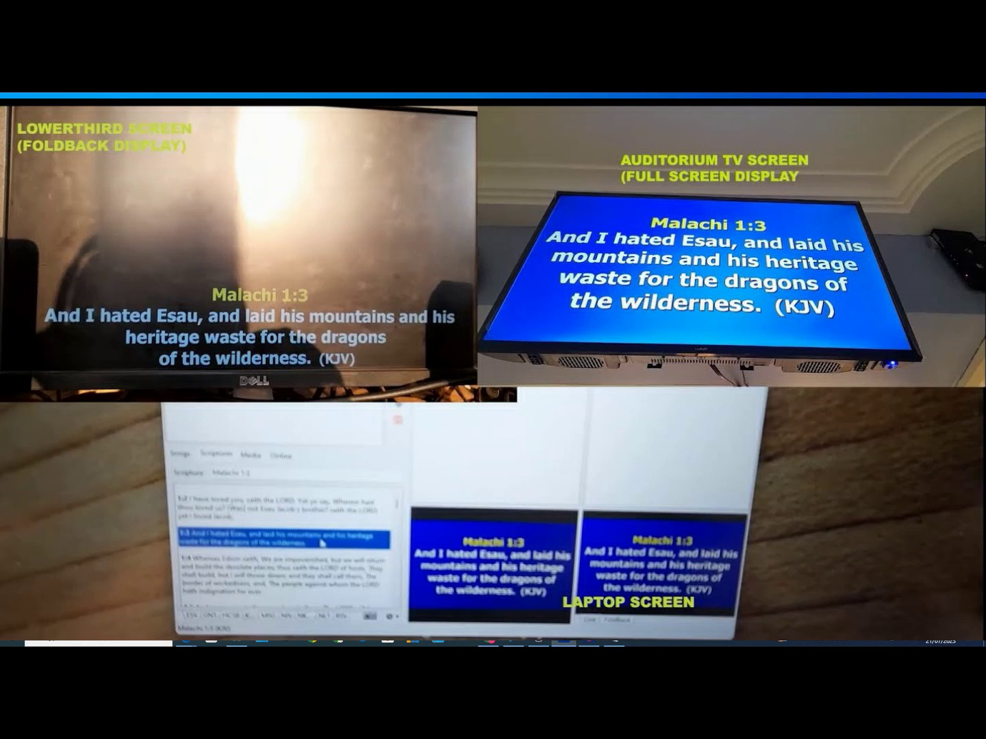
left_click(514, 643)
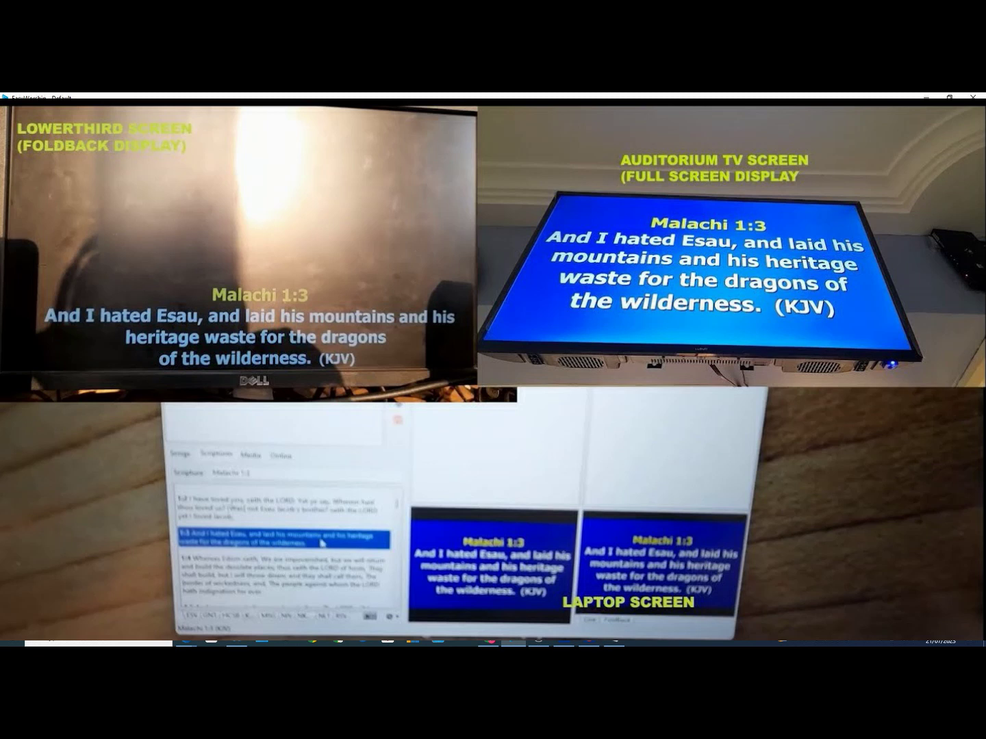
left_click(925, 96)
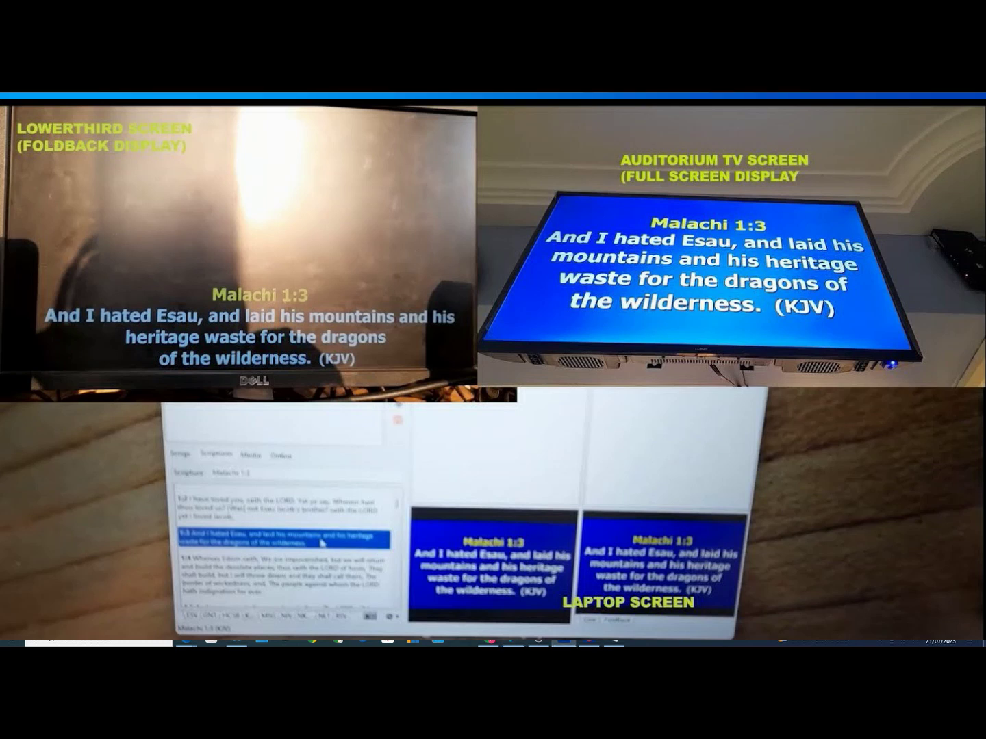
left_click(513, 636)
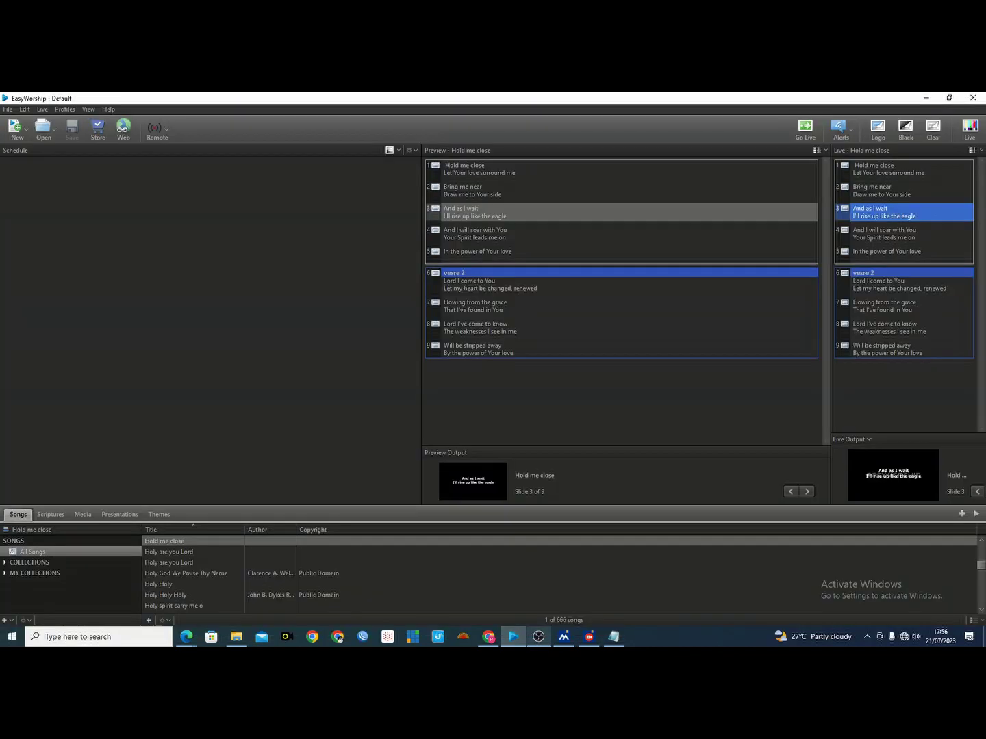
- Switch to OBS Studio to look at the source types available for Program scene, and return to EasyWorship
mouse_move(539, 637)
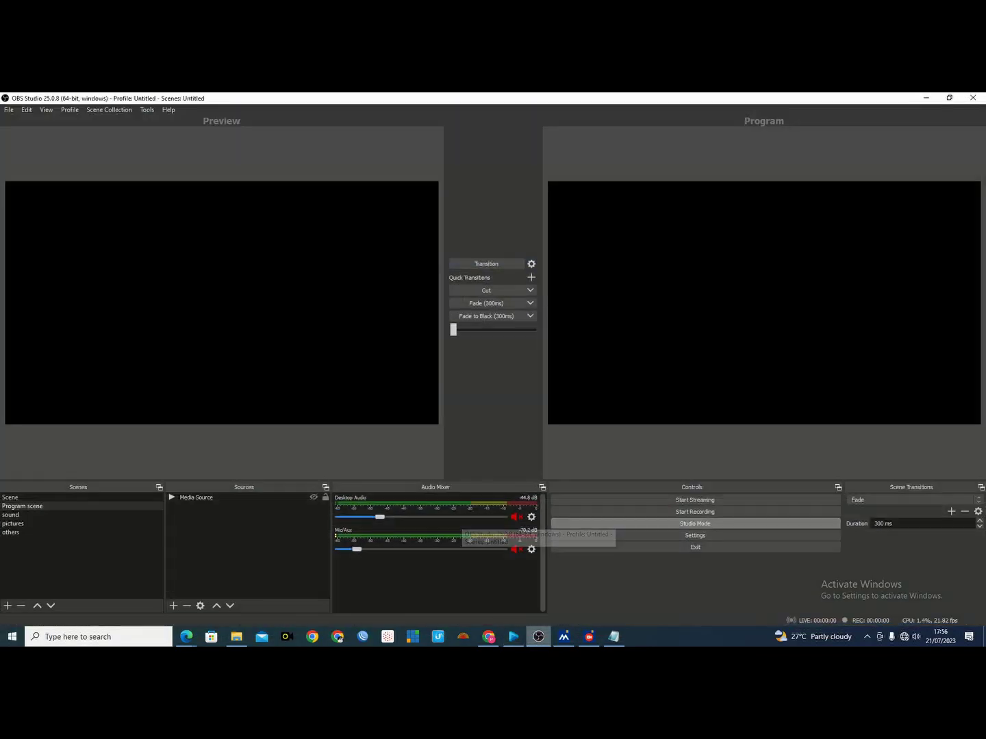
left_click(538, 590)
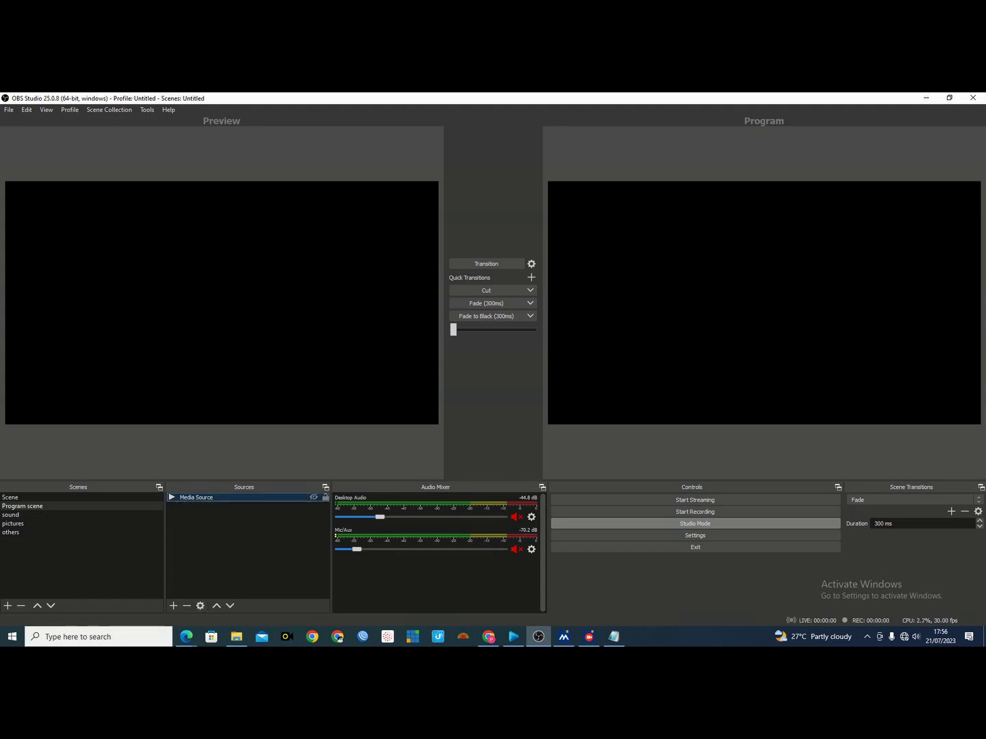
left_click(174, 606)
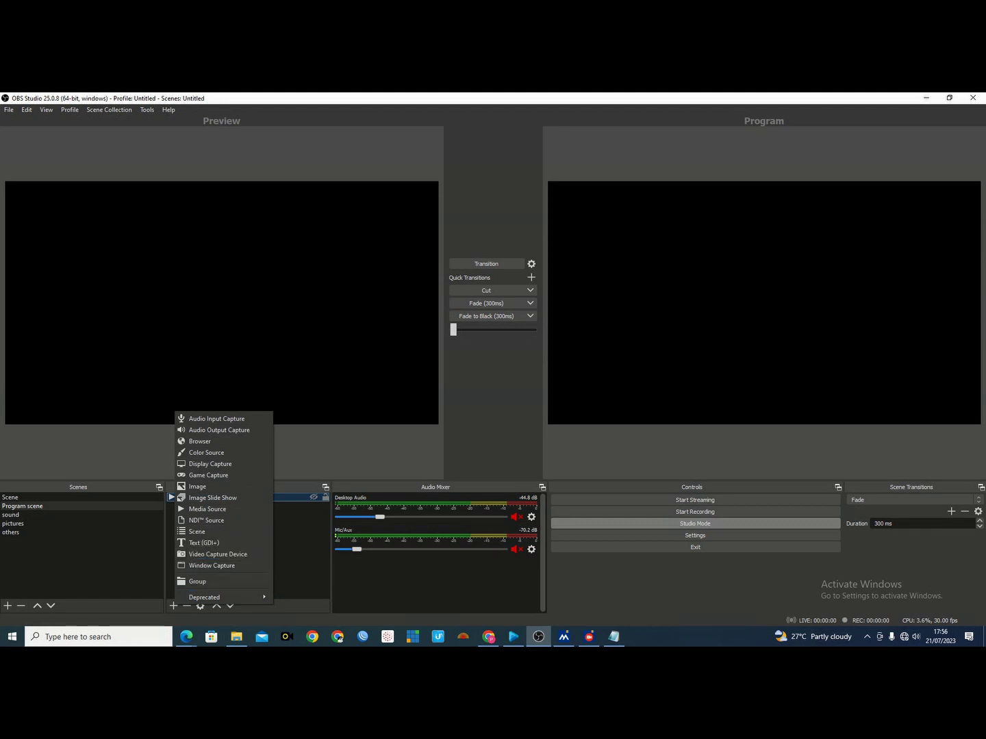
key("Escape")
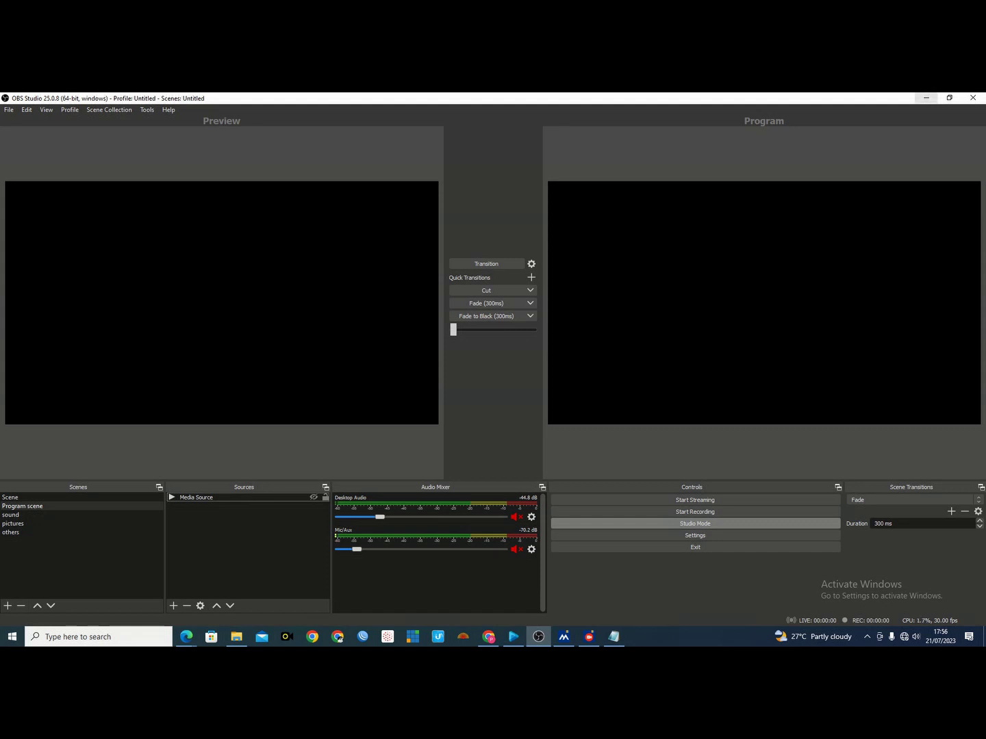
left_click(927, 98)
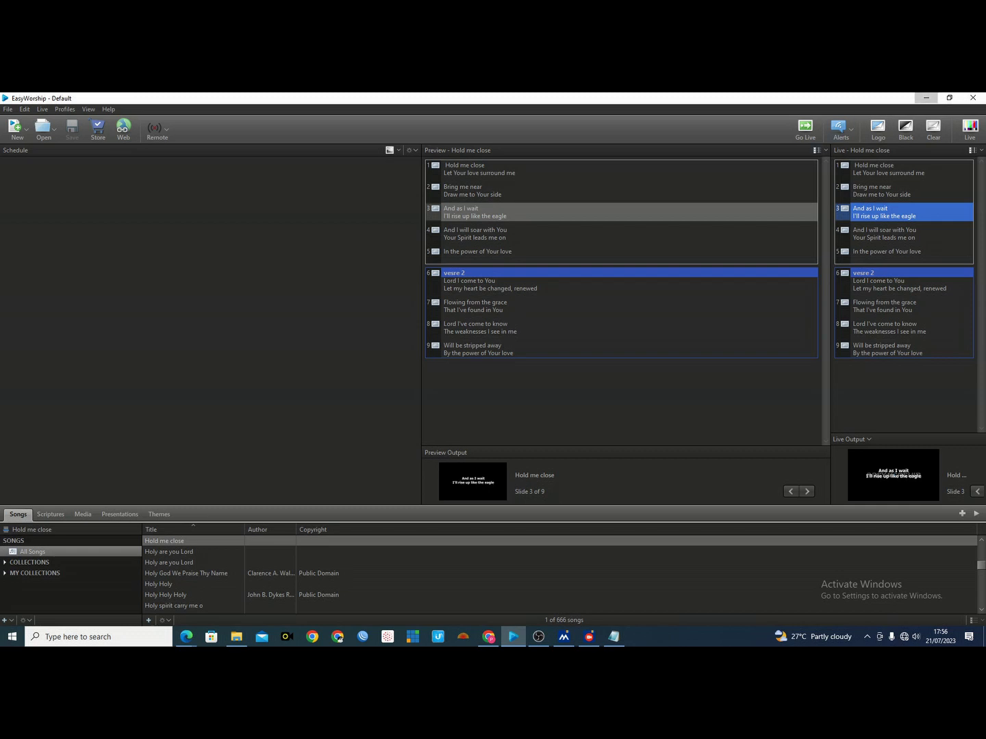
left_click(925, 98)
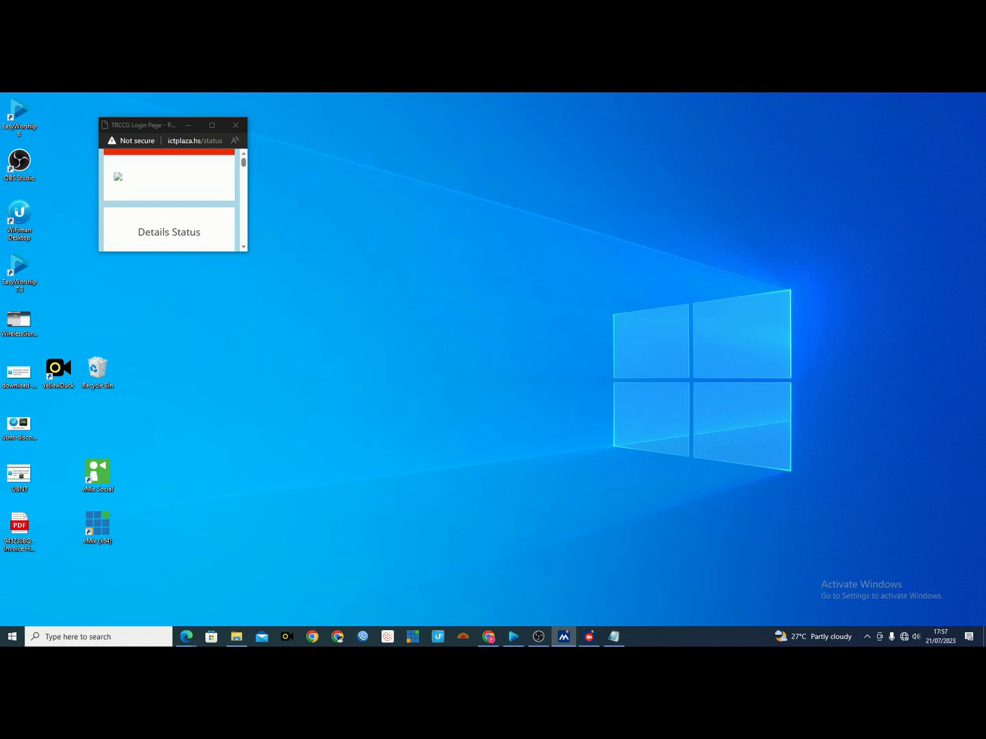
left_click(514, 637)
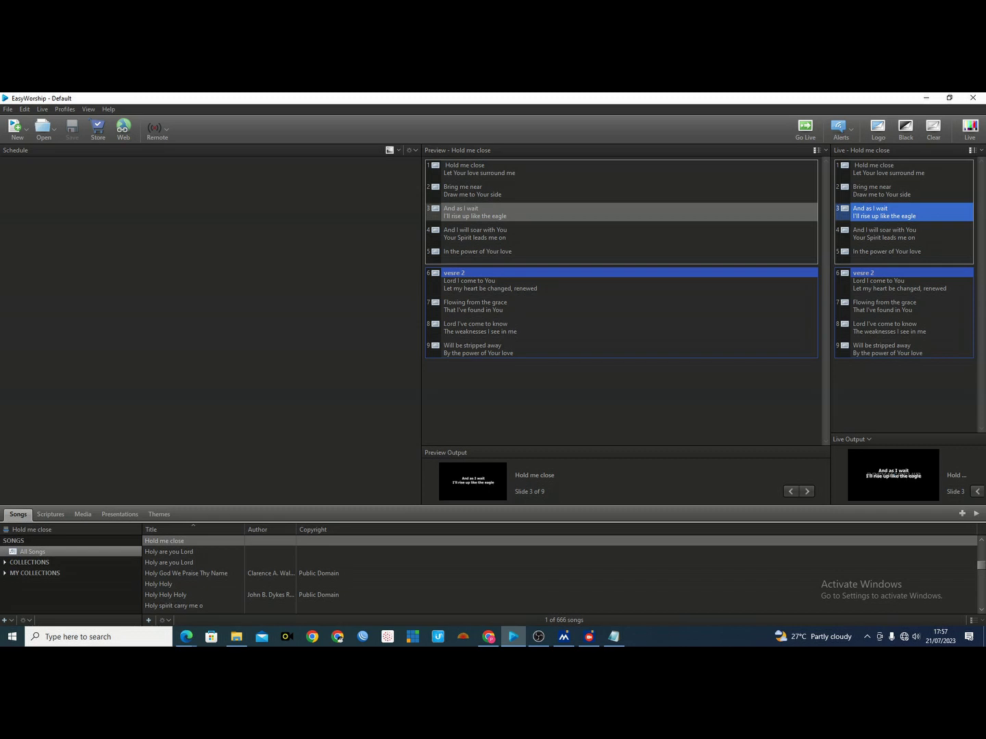
- Add the song "Hold me close" to the schedule and send its first slide live
key("ctrl+2")
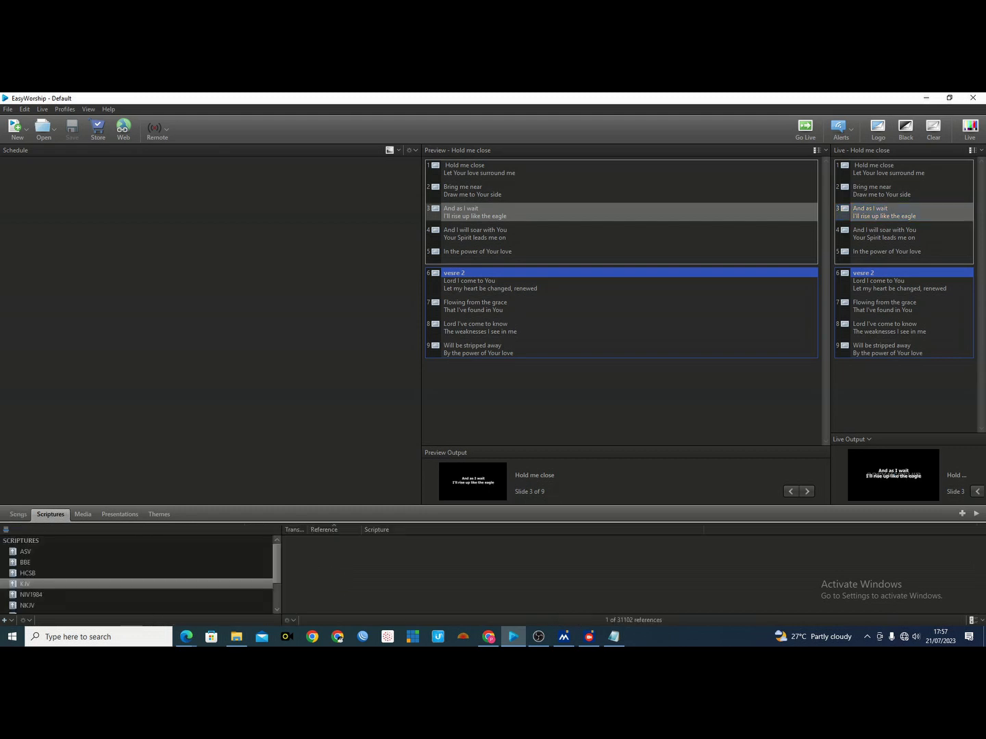
key("ctrl+5")
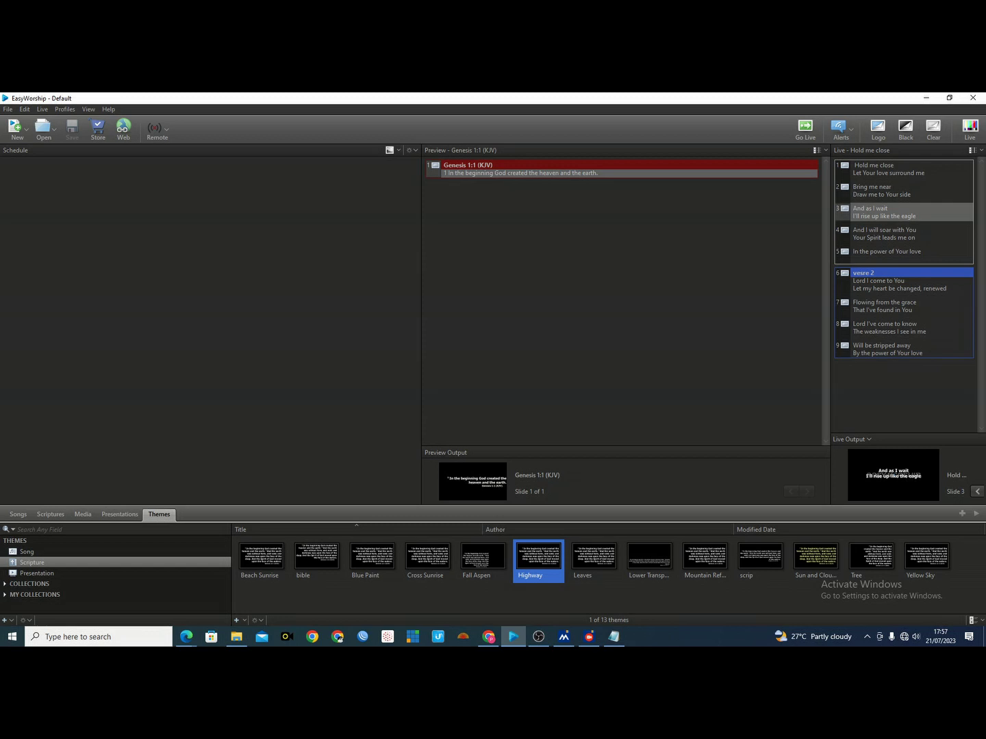
left_click(18, 514)
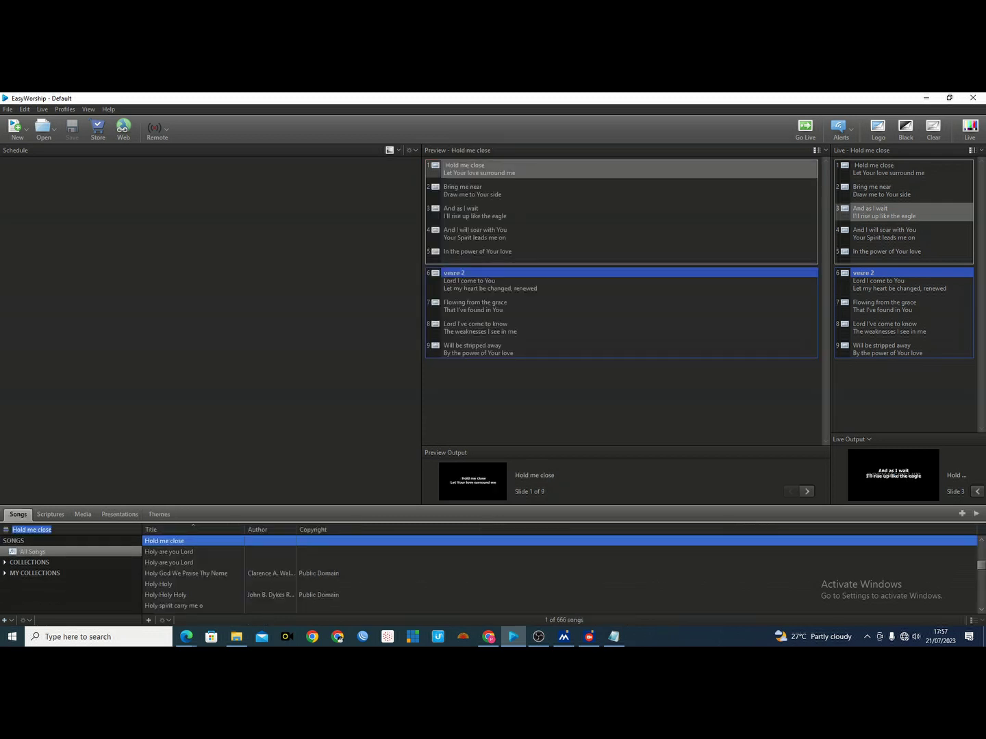
double_click(479, 170)
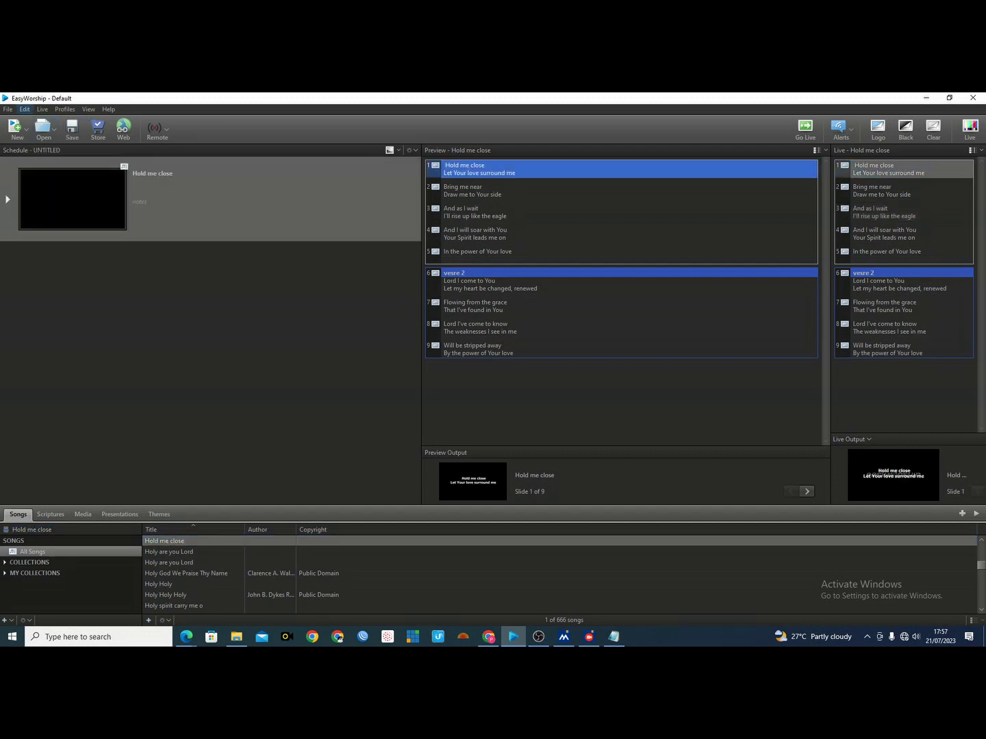
- Open the program options and choose Monitor 2 (Secondary) as the output monitor of the main output
left_click(24, 108)
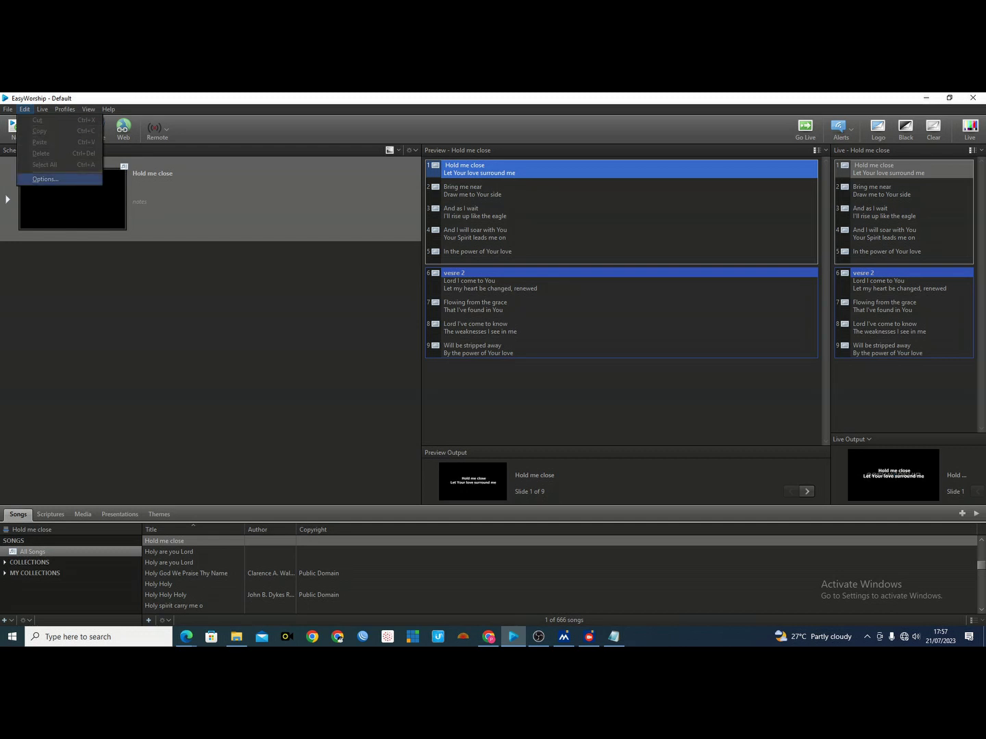
left_click(45, 179)
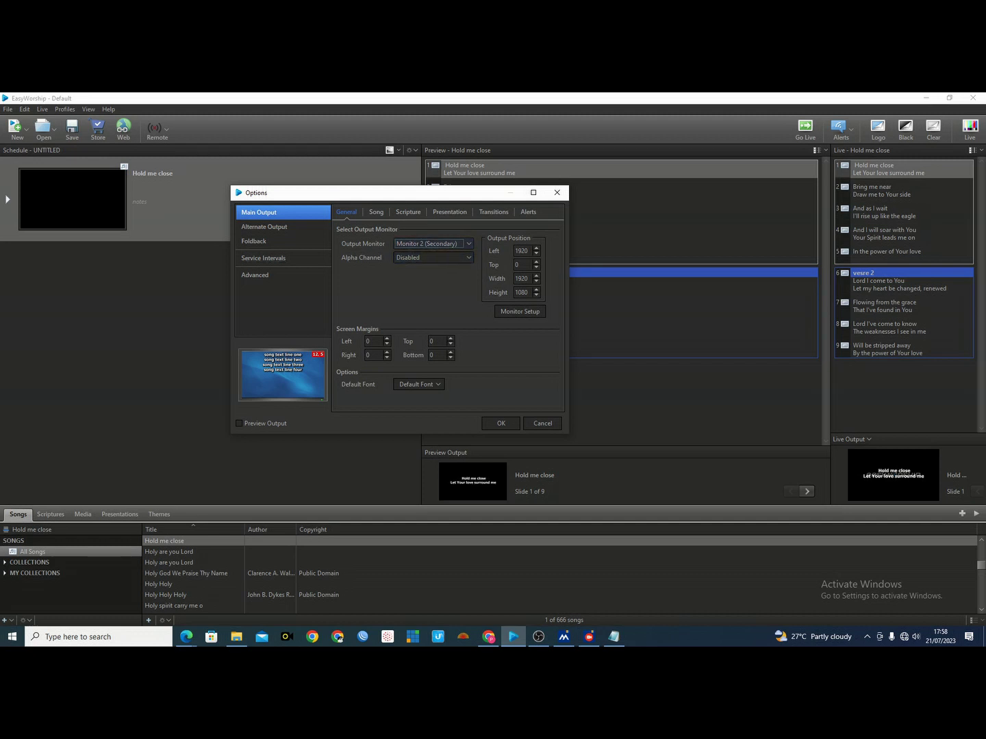
left_click(430, 243)
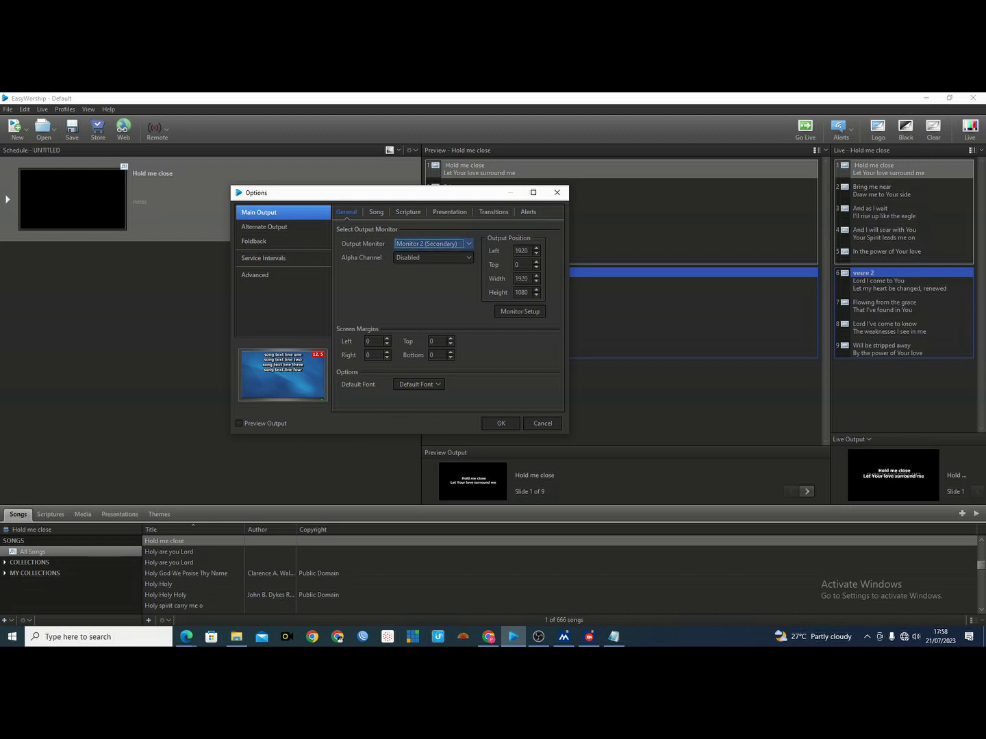
left_click(430, 244)
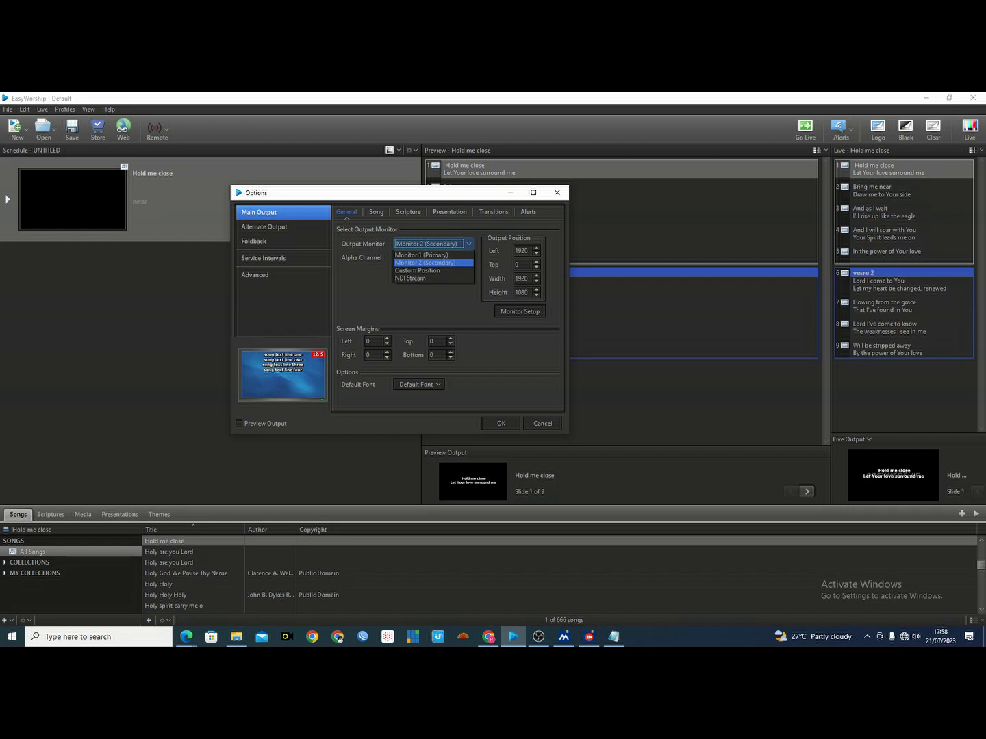
key("Down")
key("Down")
key("Up")
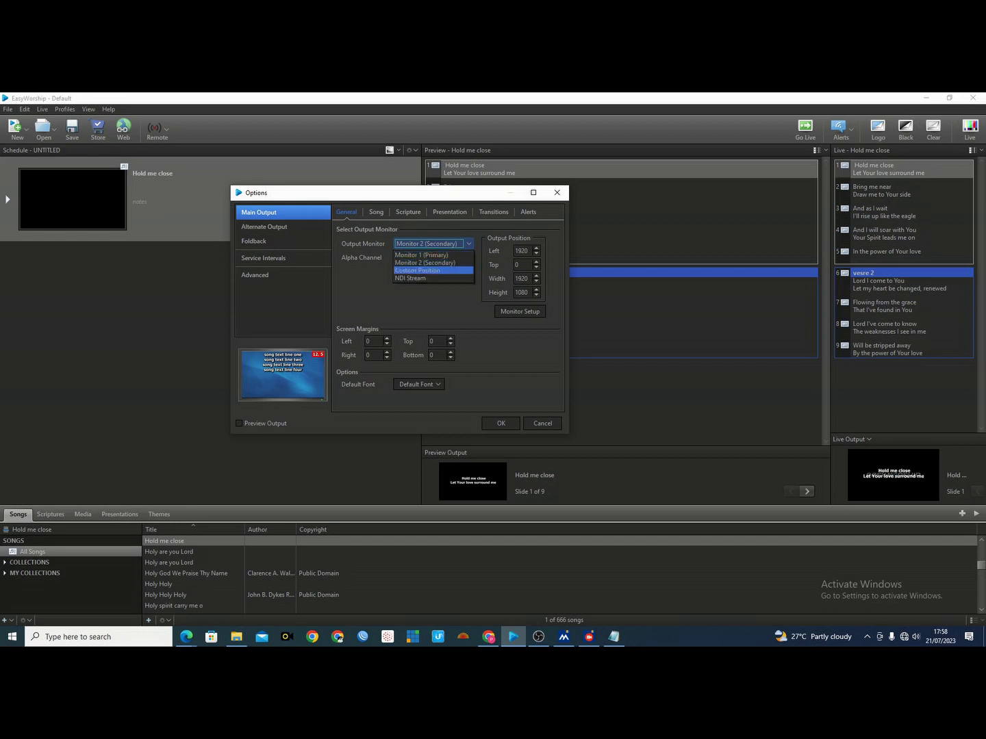
key("Up")
key("Up")
key("Down")
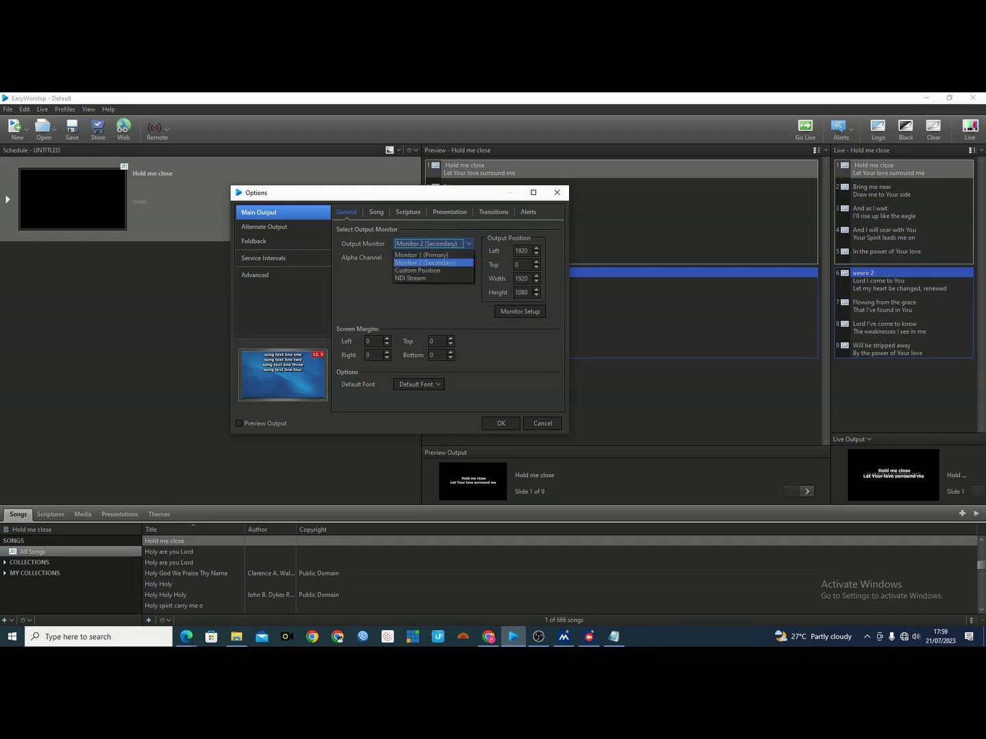
key("Up")
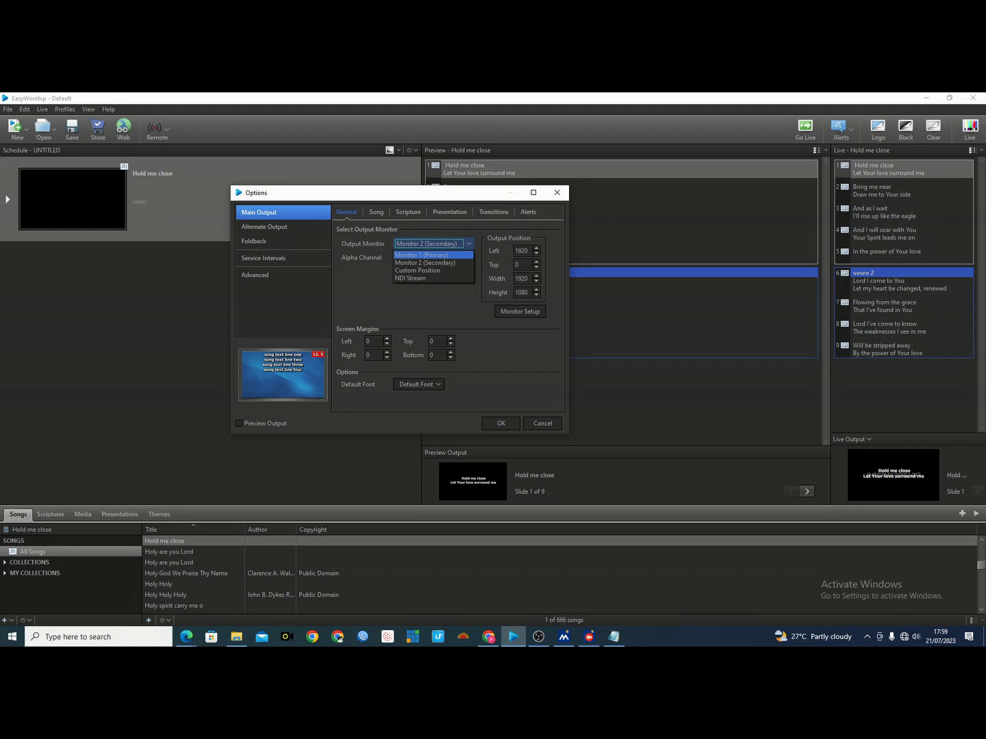
key("Down")
key("Down")
key("Up")
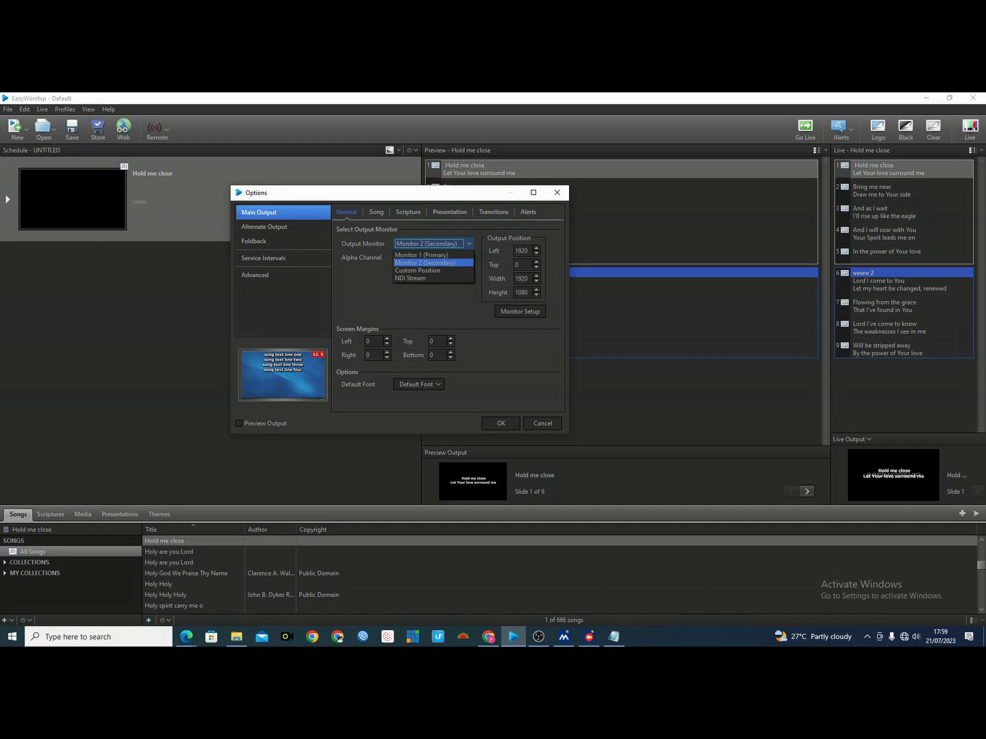
key("Up")
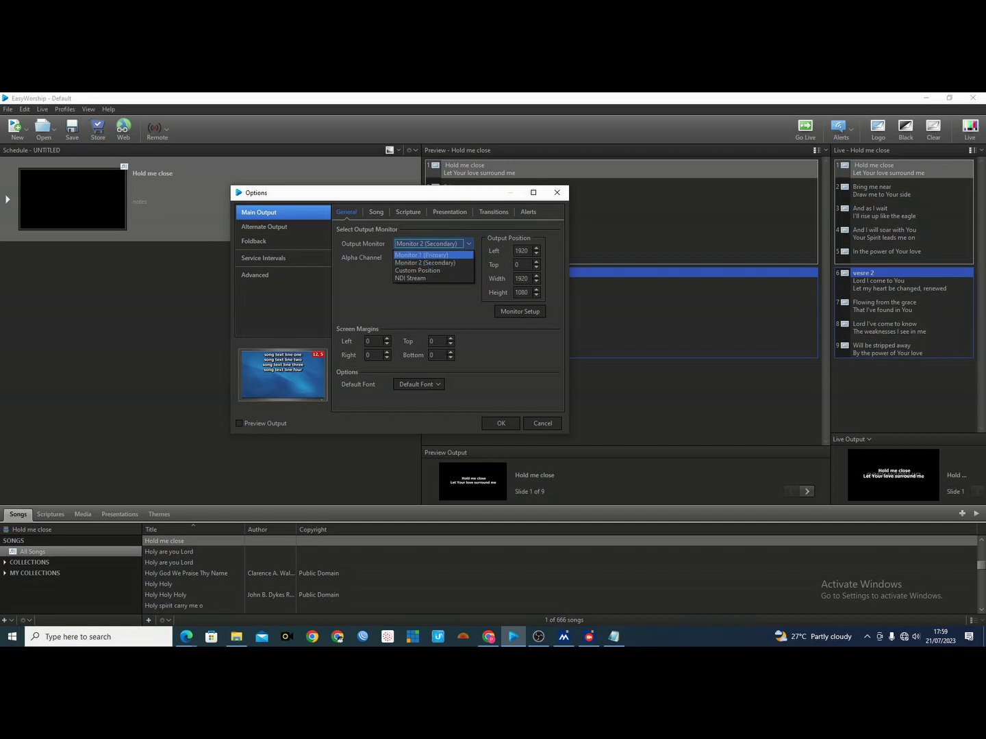
key("Down")
key("Return")
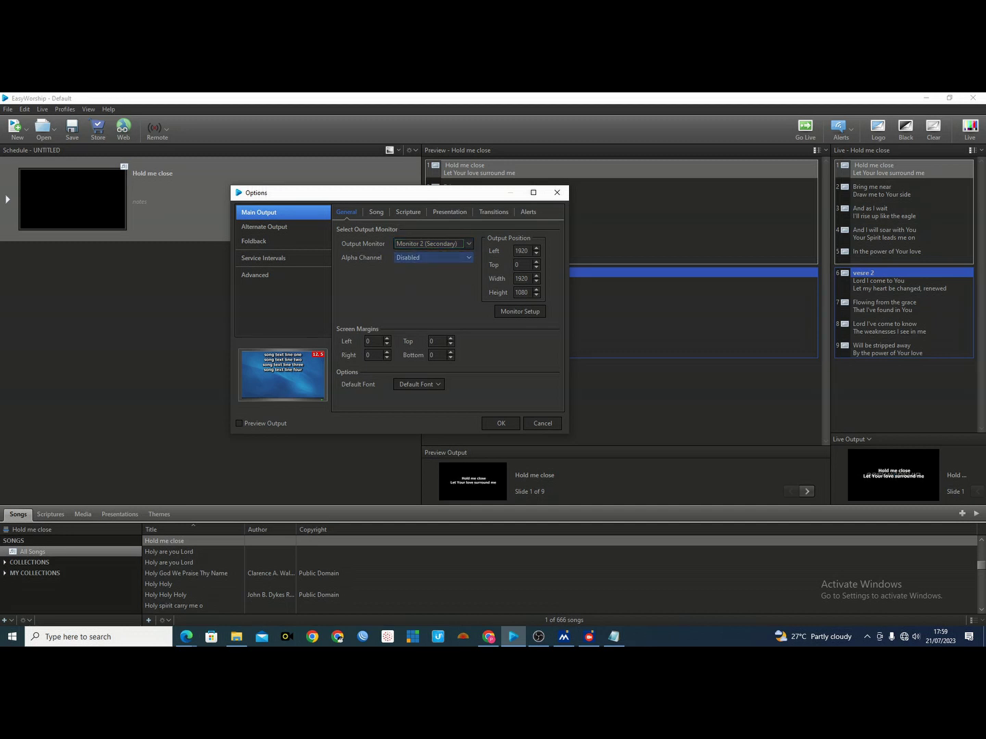
- Examine the main output's default font settings, including text and vertical alignment, and close the options with OK
key("Tab")
key("Tab")
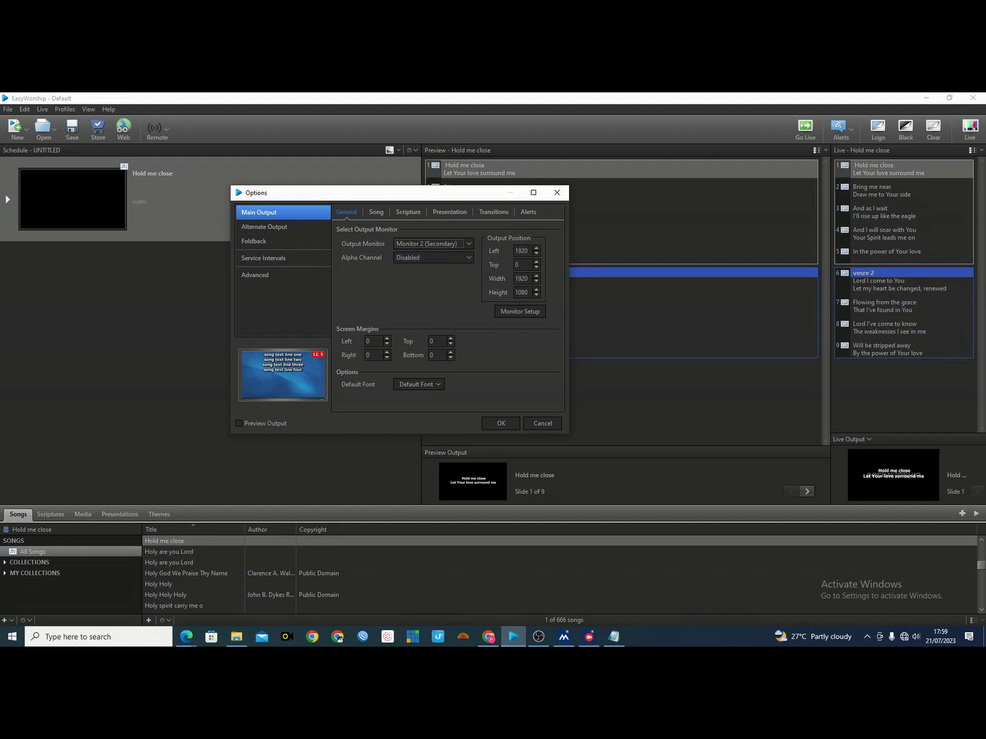
key("Tab")
key("space")
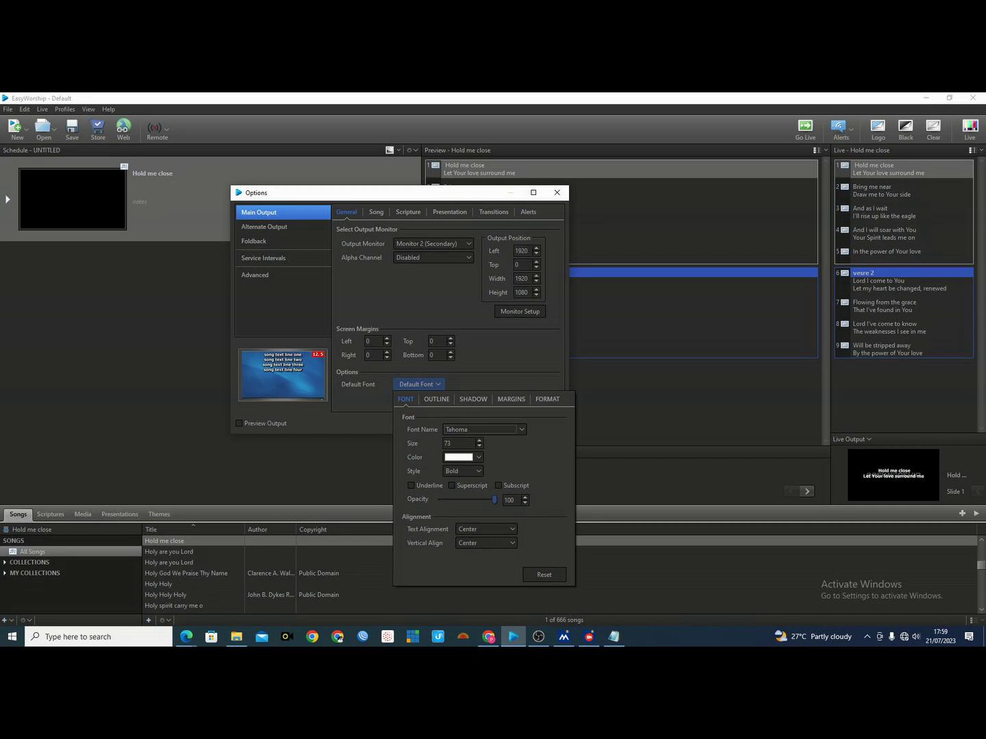
key("Tab")
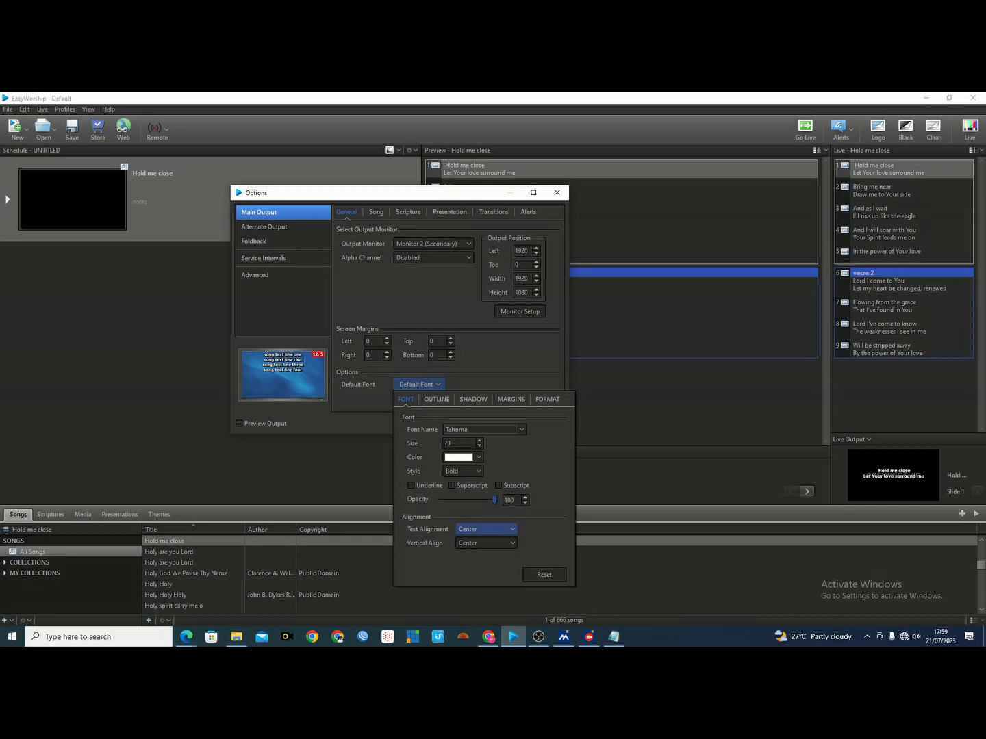
key("Tab")
key("shift+Tab")
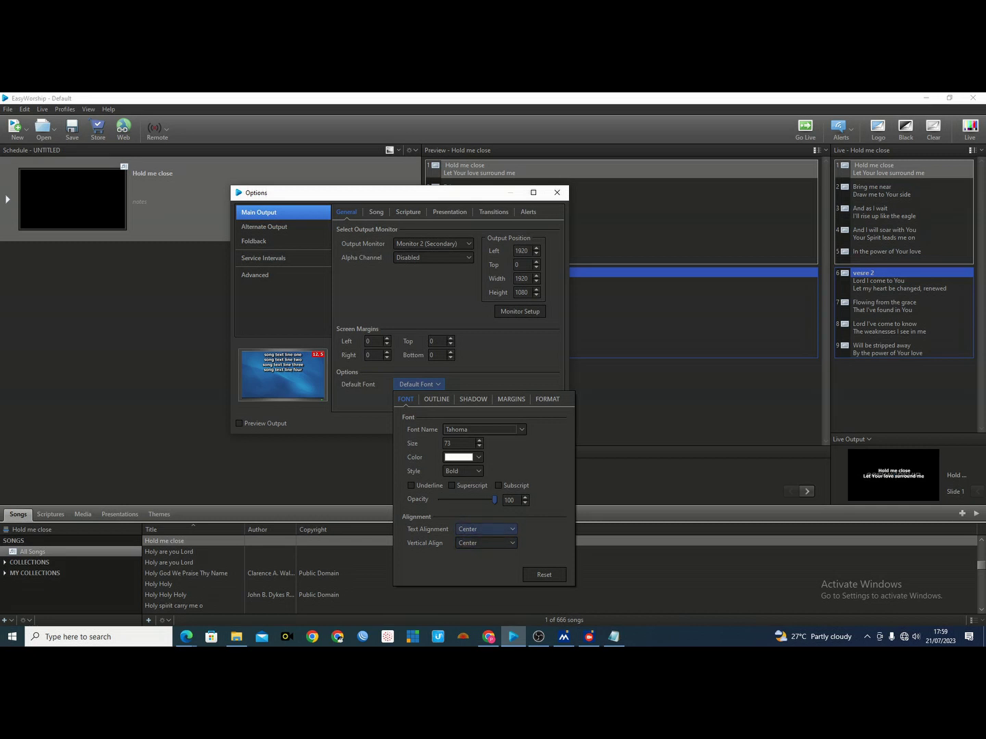
key("shift+Tab")
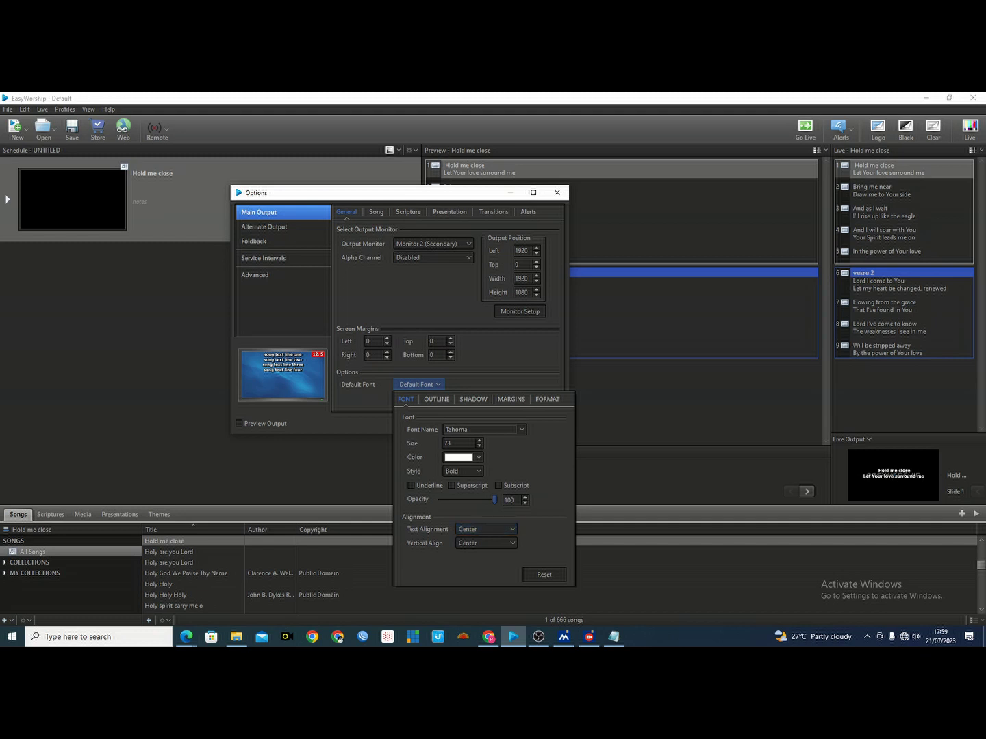
key("Tab")
key("shift+Tab")
left_click(484, 543)
key("Escape")
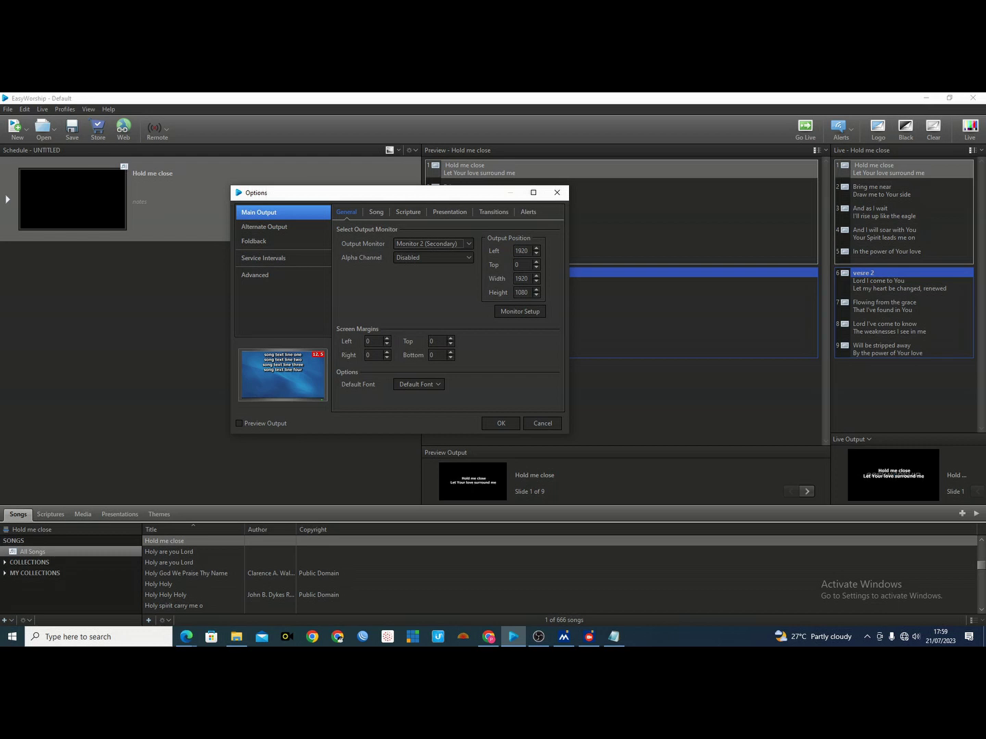
left_click(499, 423)
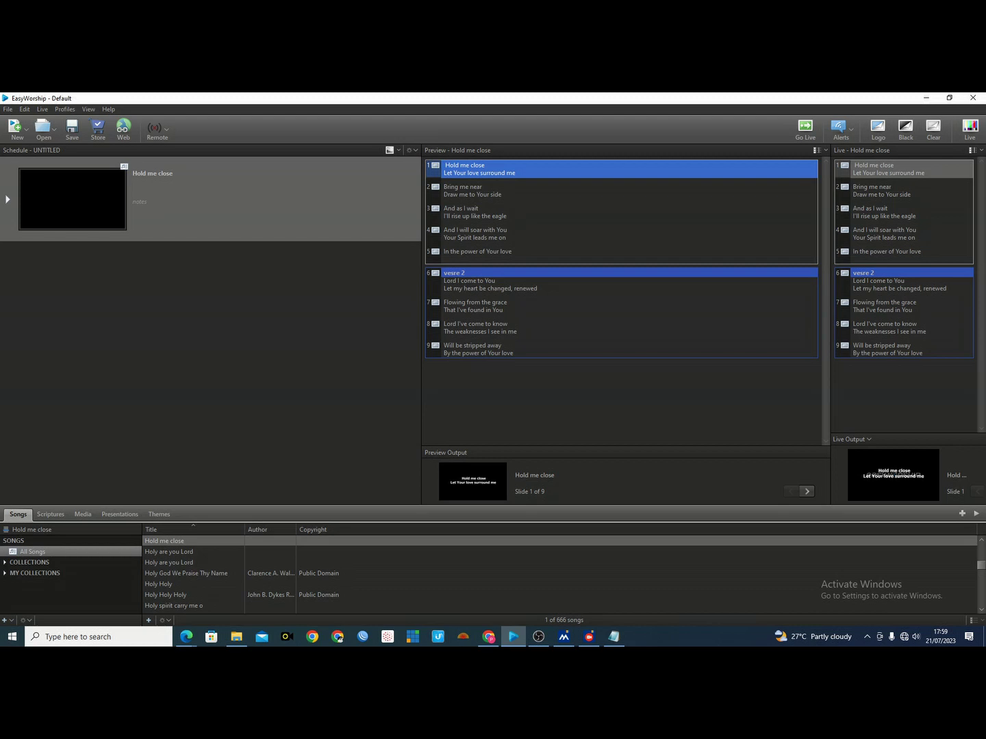
- Open the program options, look briefly at OBS Studio, and choose NDI Stream as the foldback's output monitor
left_click(24, 108)
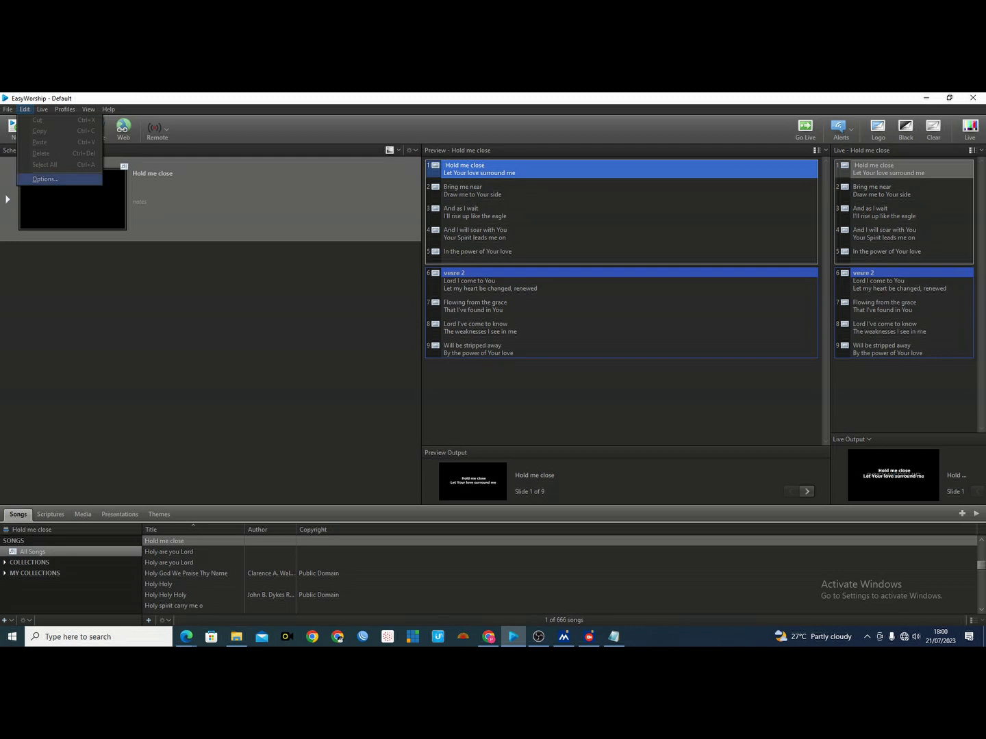
left_click(46, 179)
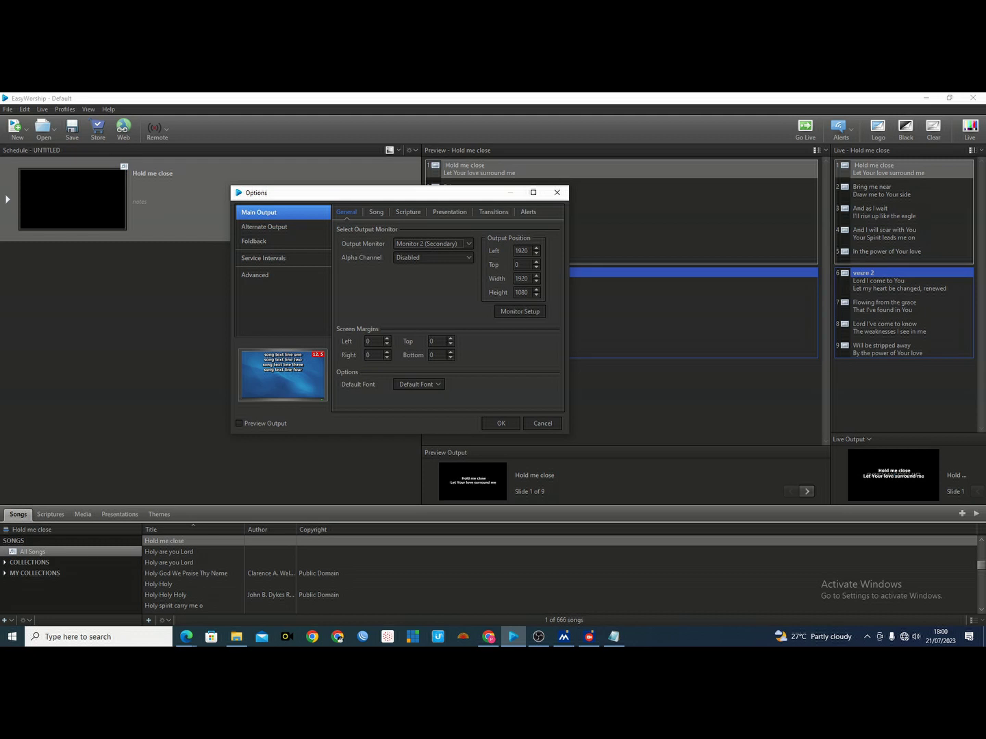
left_click_drag(287, 192, 287, 186)
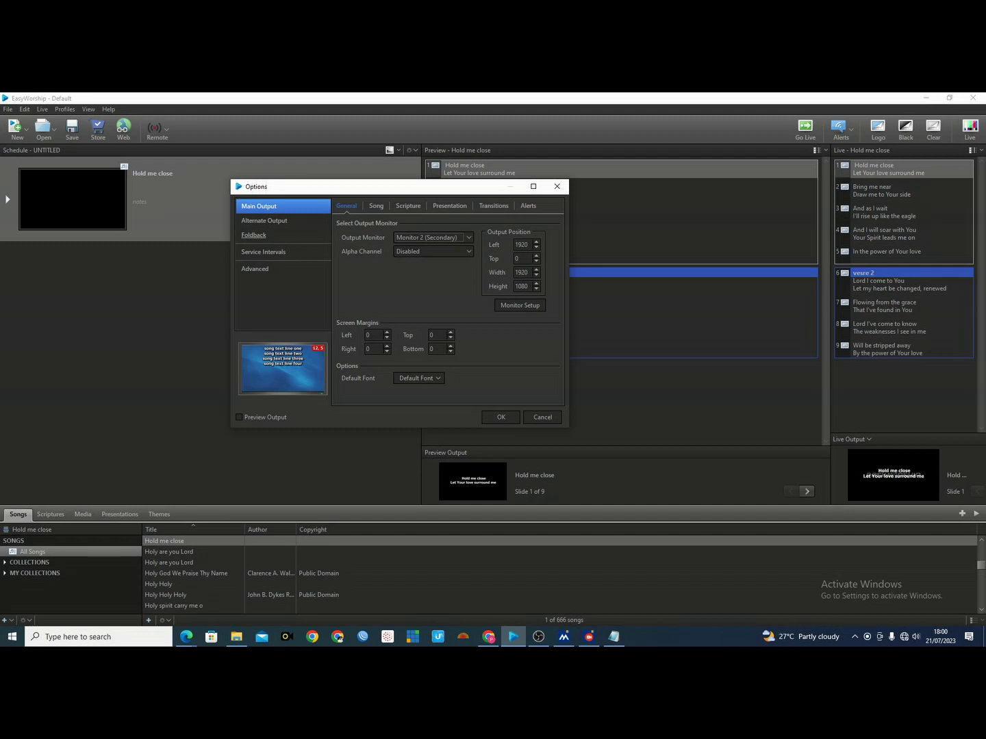
left_click(253, 235)
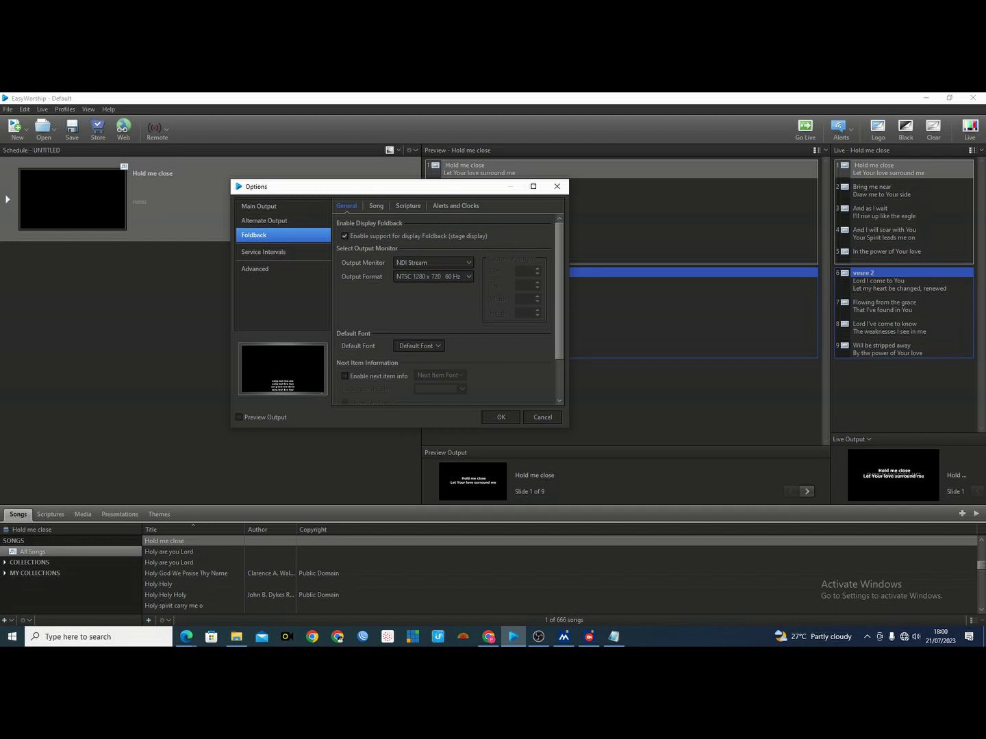
left_click(433, 262)
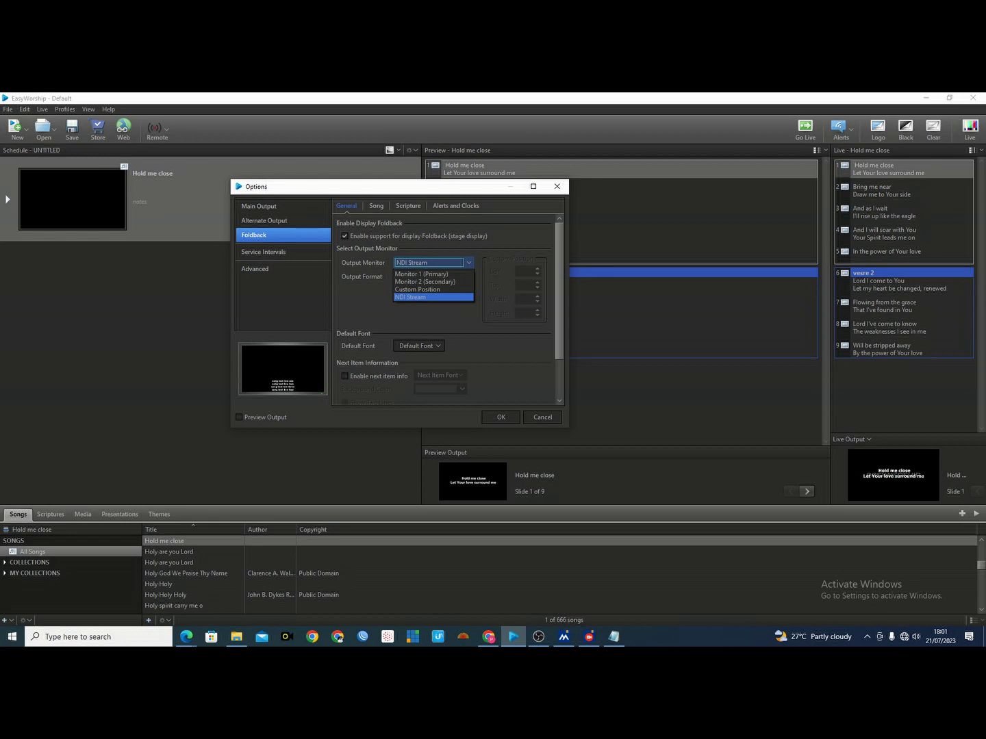
left_click(539, 637)
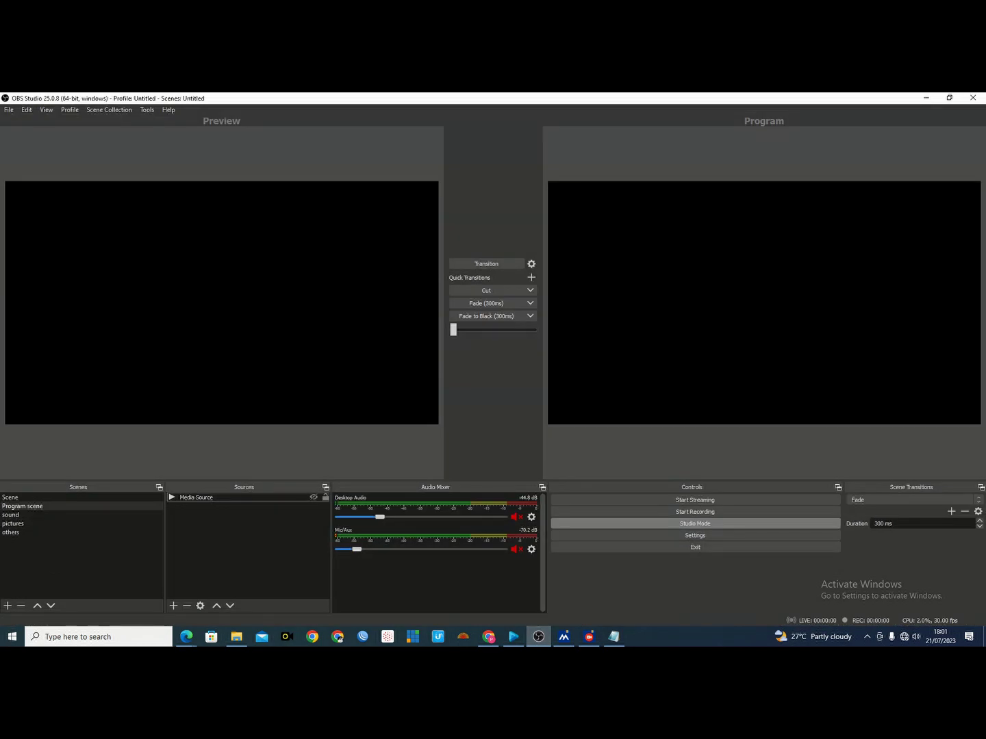
left_click(927, 98)
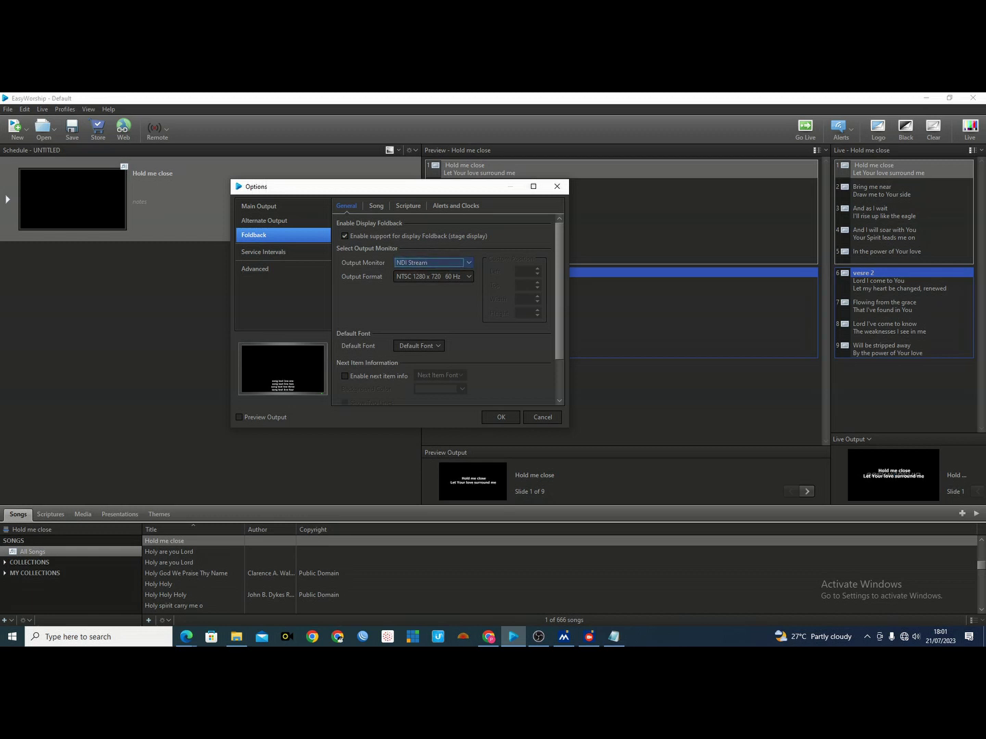
left_click(432, 262)
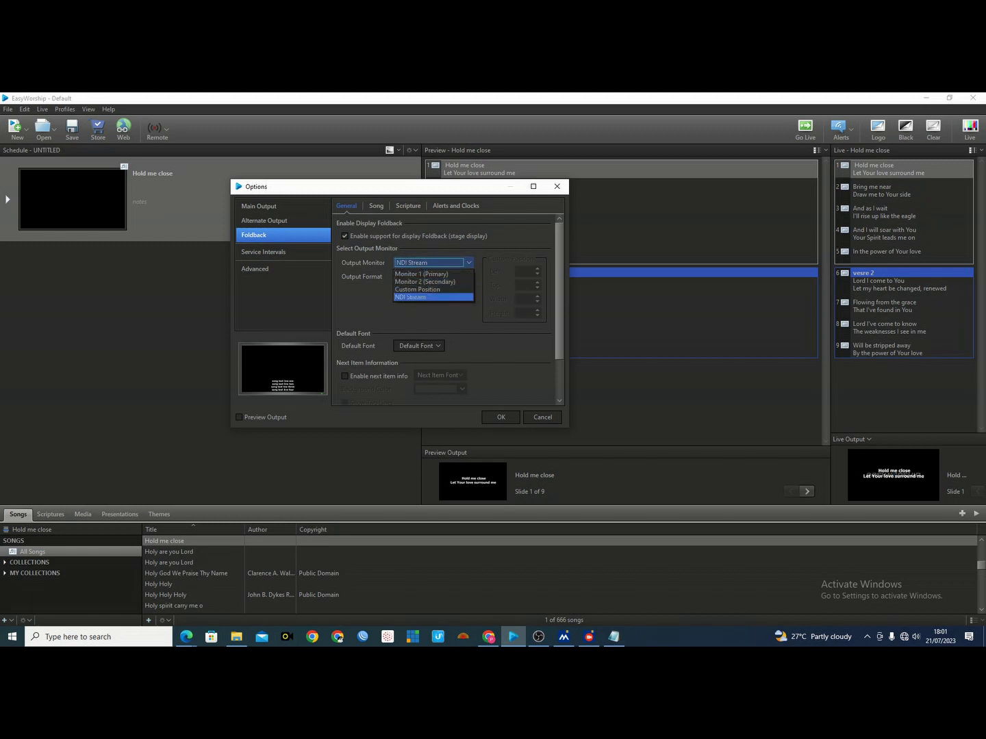
key("Return")
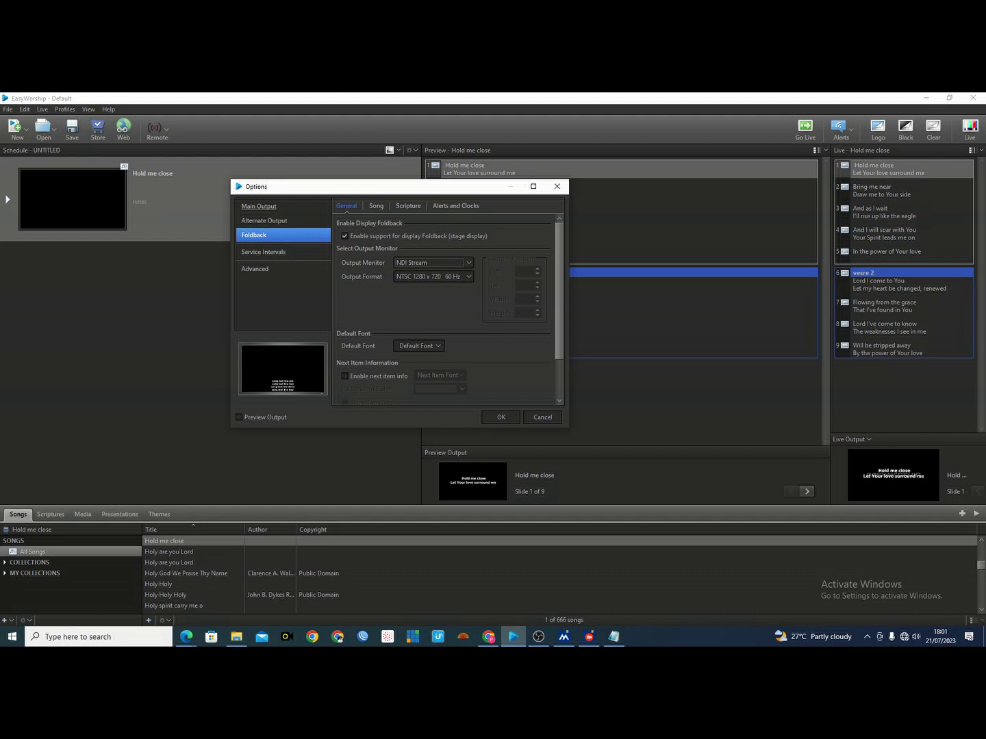
- Compare the main output's monitor setting with the foldback's, keeping NDI Stream as the foldback output monitor
left_click(259, 207)
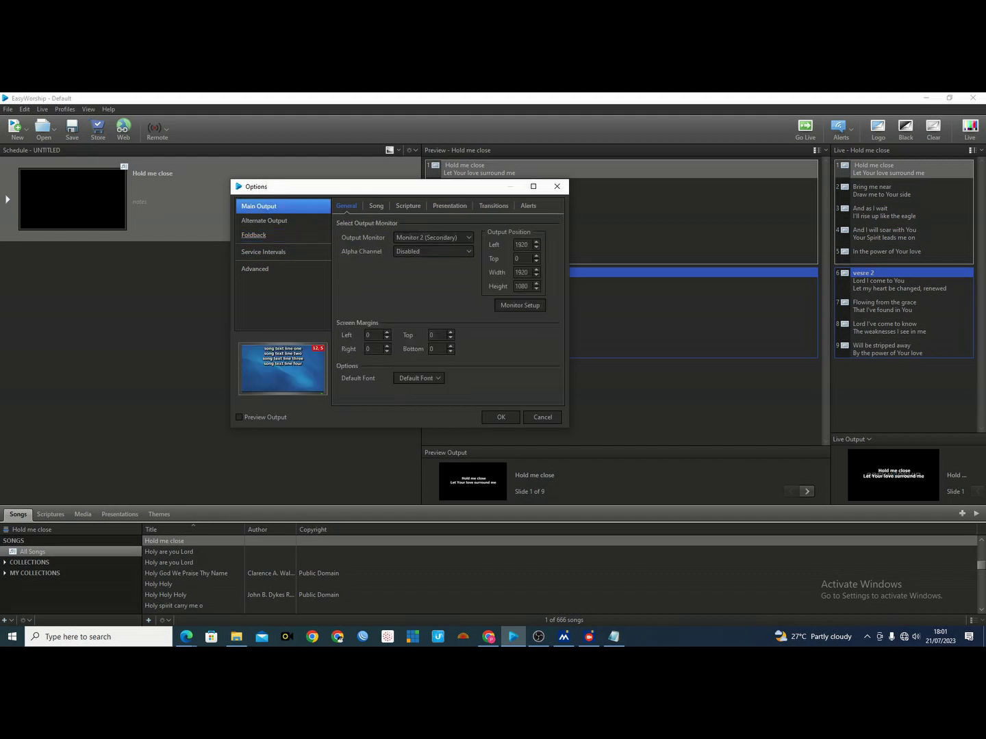
left_click(254, 235)
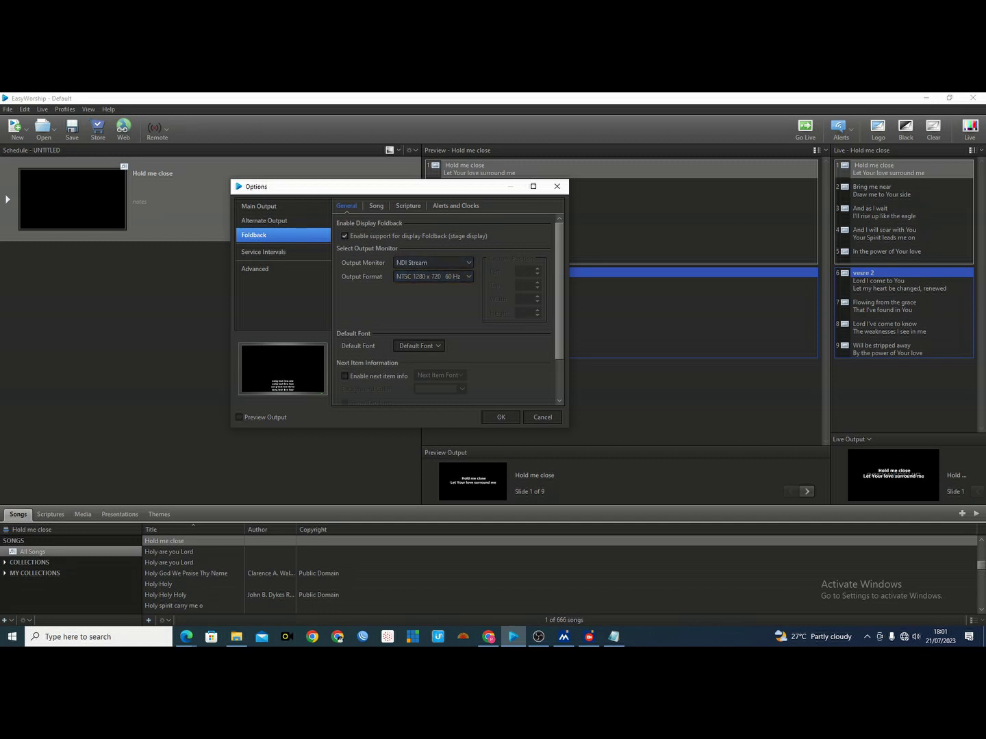
left_click(433, 262)
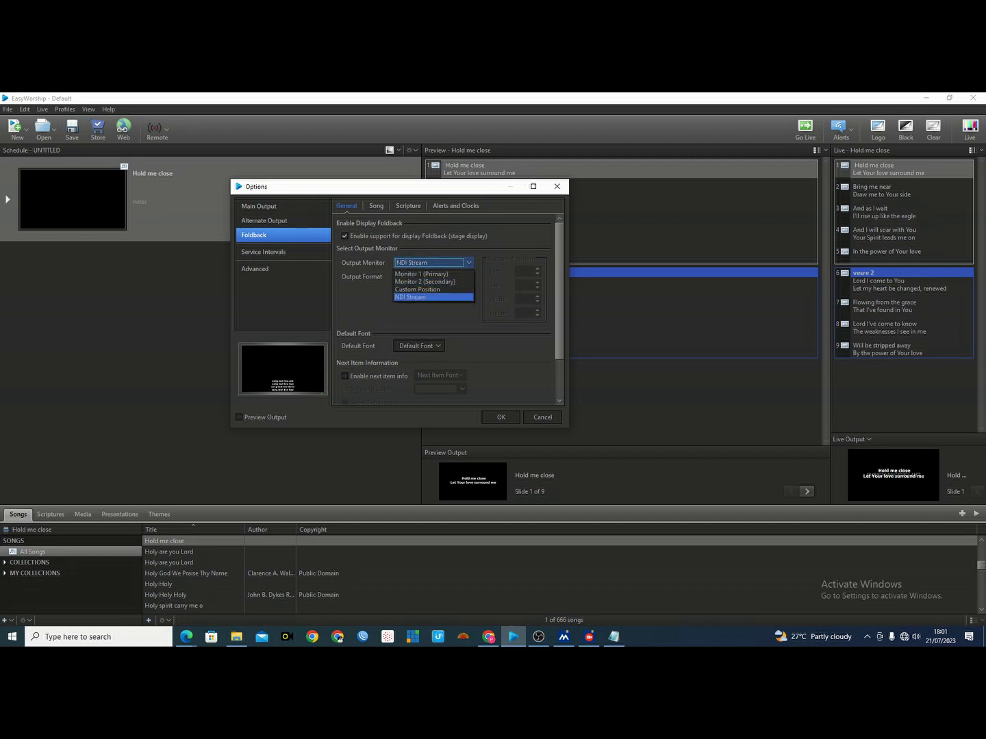
key("Return")
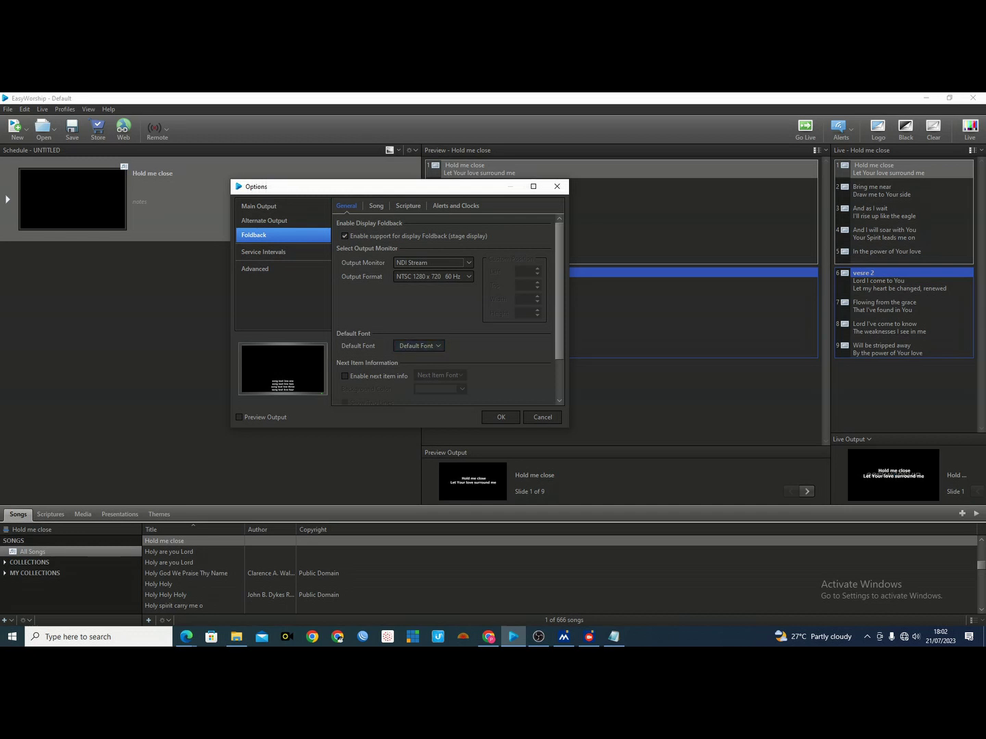
- Set the vertical alignment of the foldback's default font to Bottom and close the options with OK
left_click(418, 346)
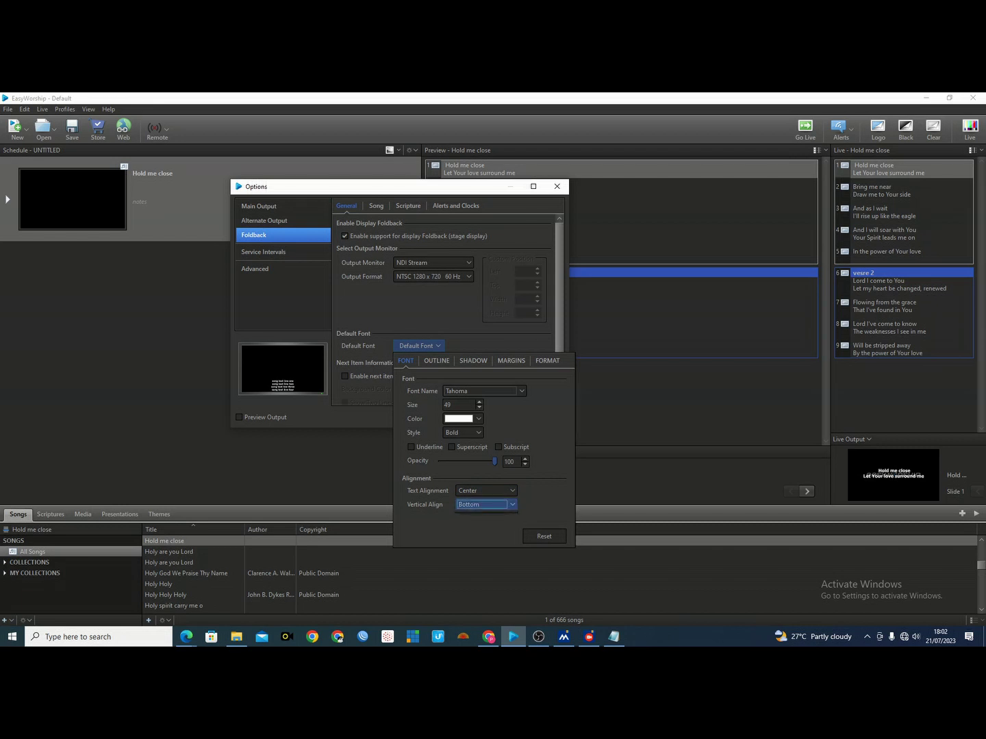
left_click(486, 504)
left_click(486, 531)
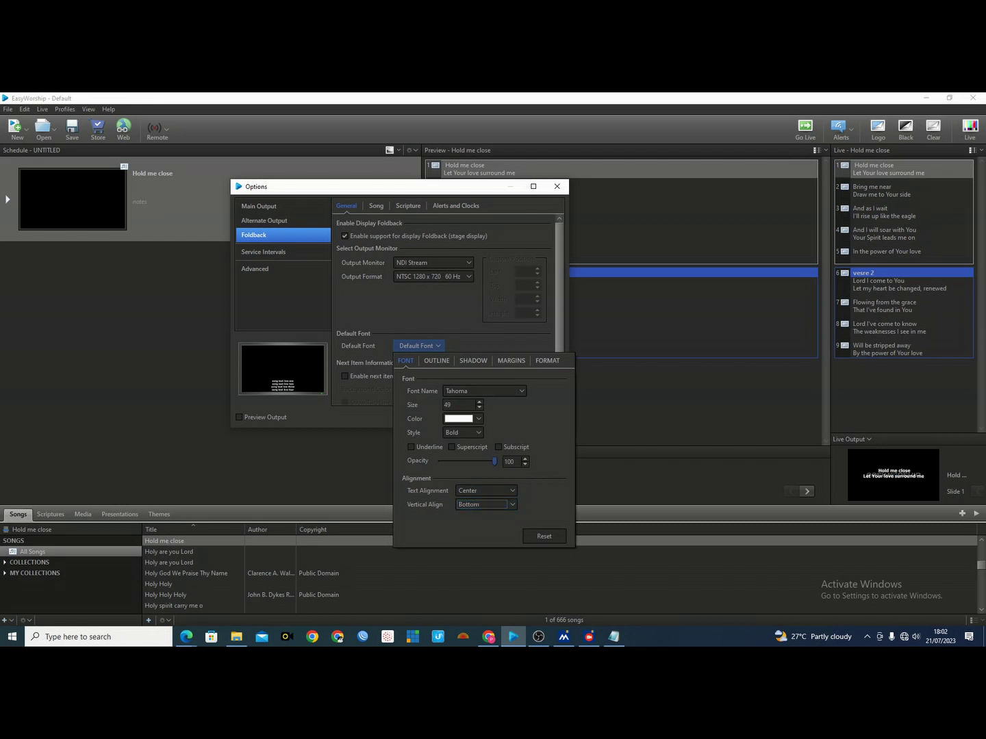
left_click(486, 504)
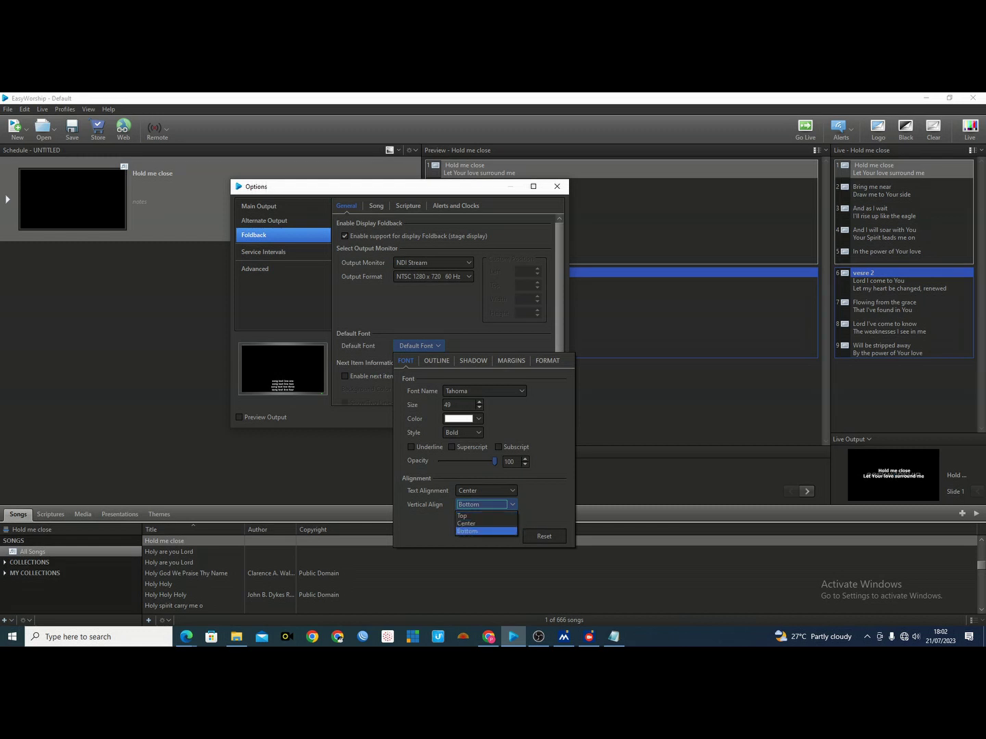
left_click(486, 532)
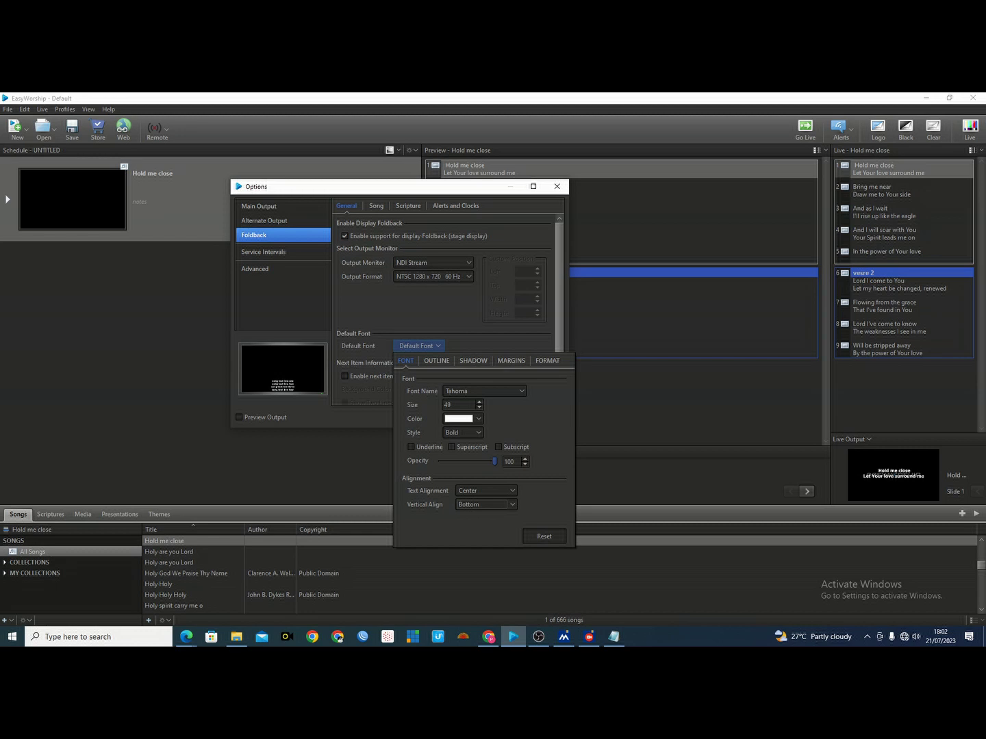
key("Escape")
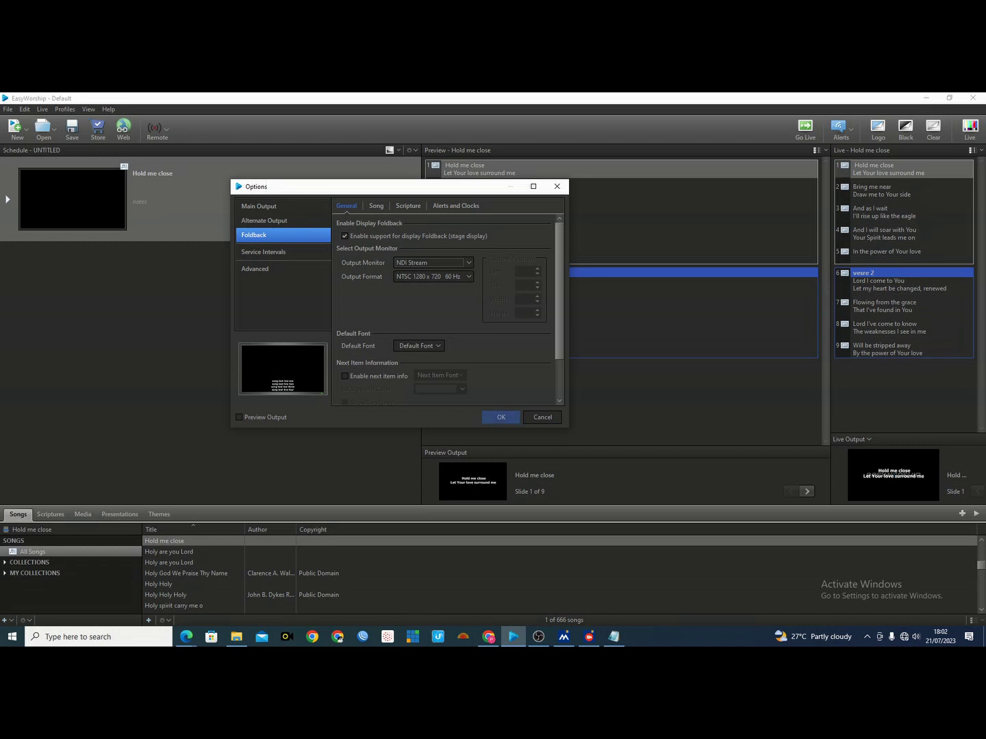
key("Return")
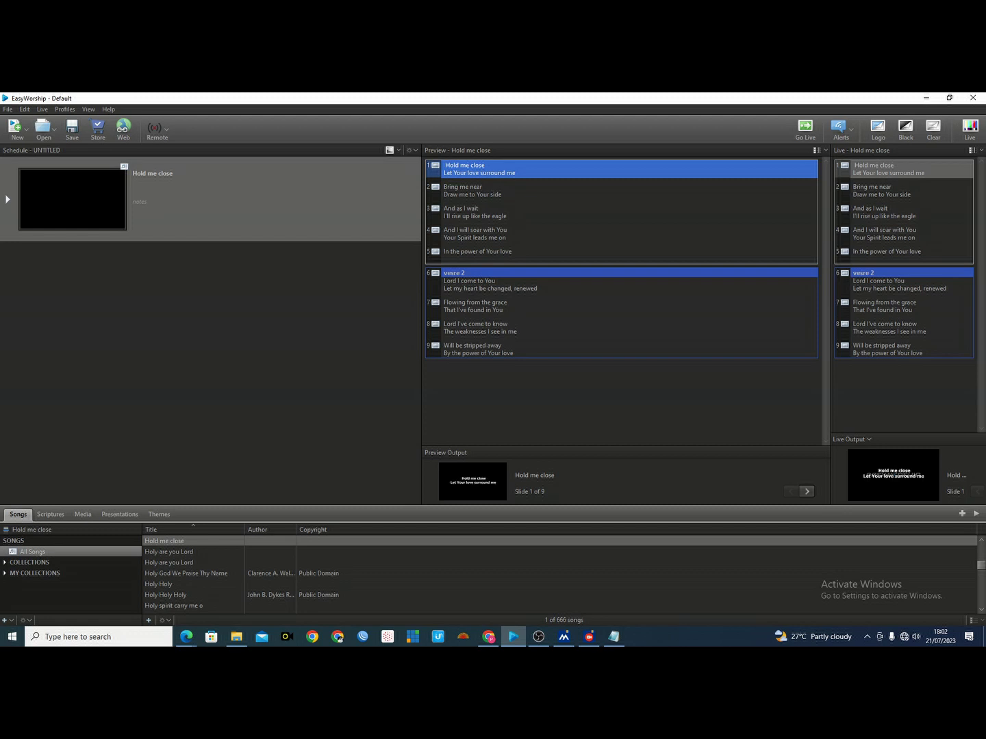
- Switch to OBS Studio, check the properties of Media Source, and make it visible in Program scene
left_click(540, 636)
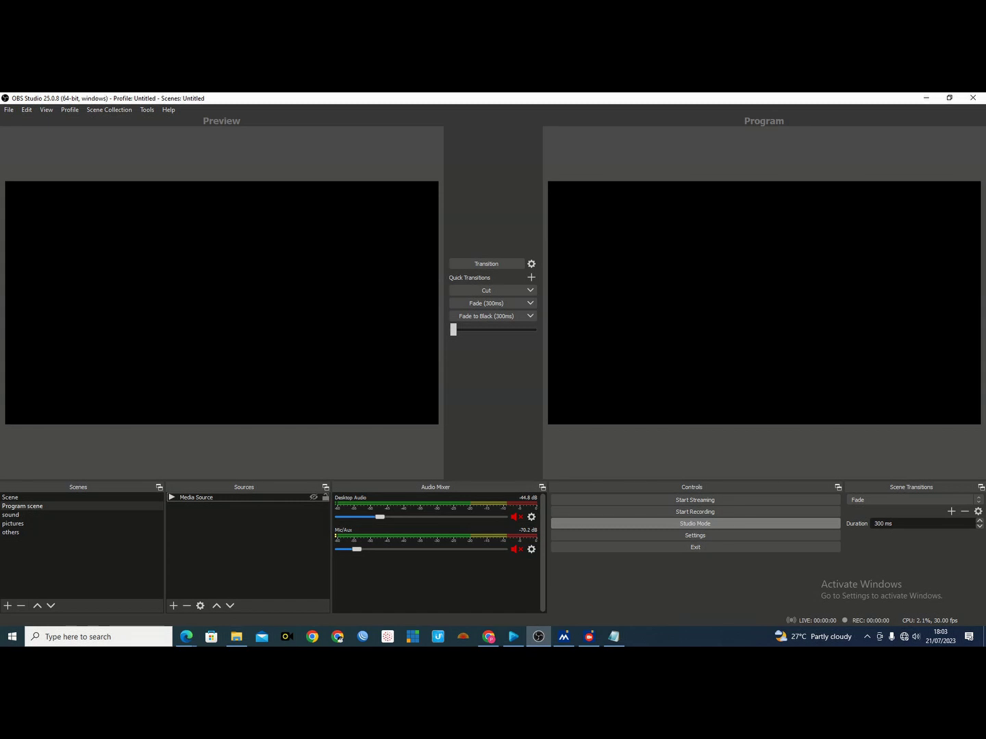
double_click(243, 497)
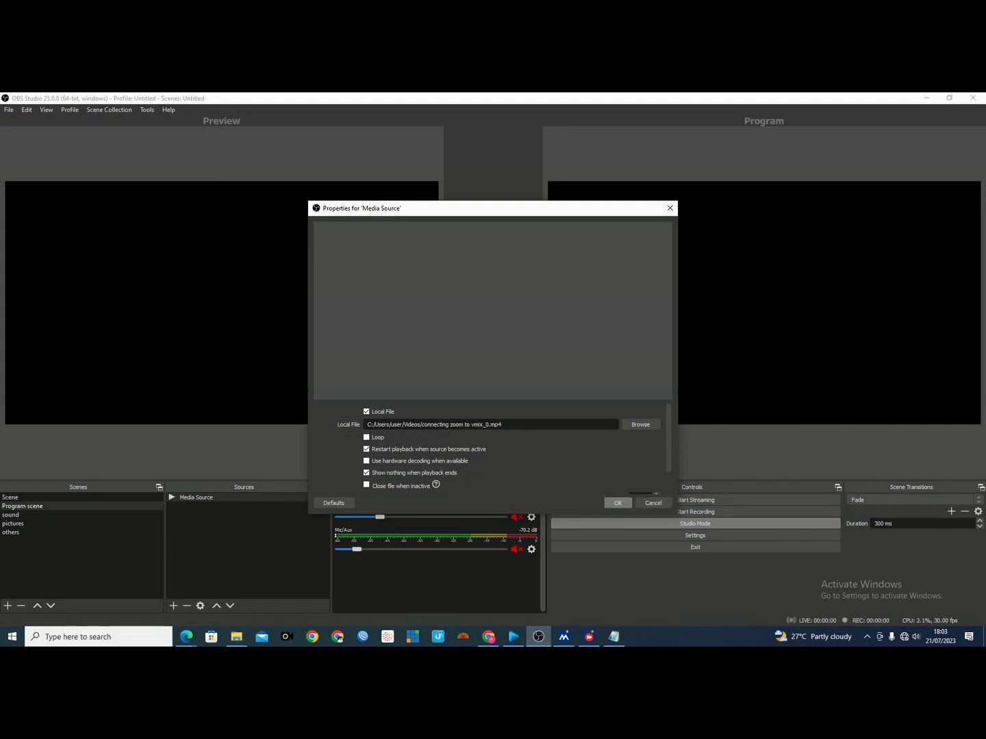
left_click(618, 503)
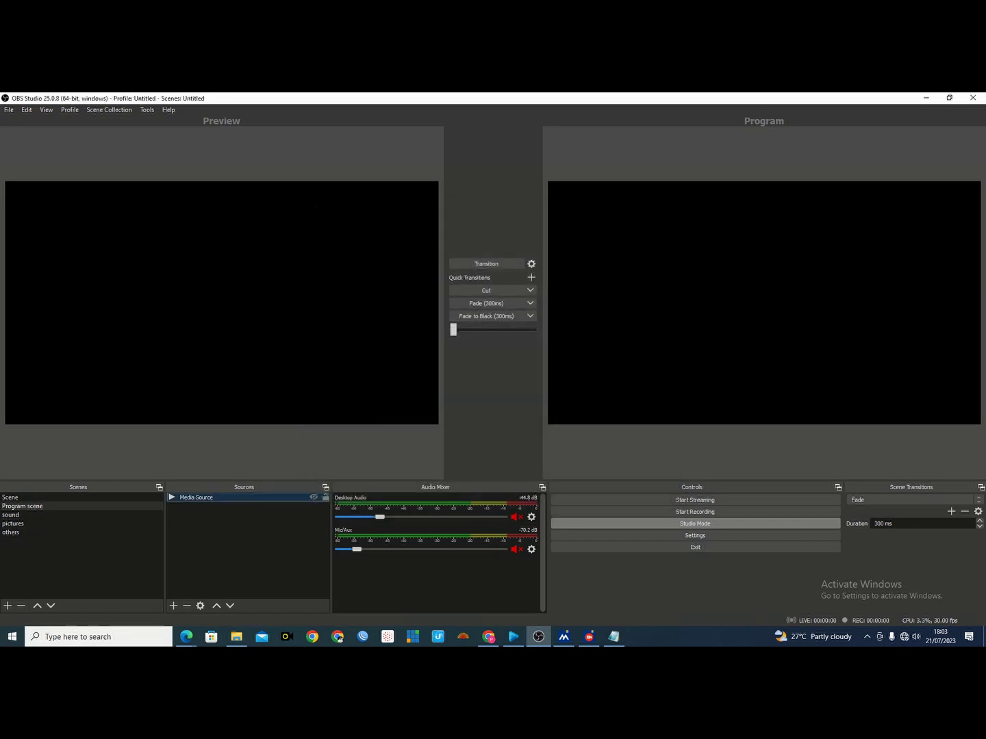
left_click(486, 263)
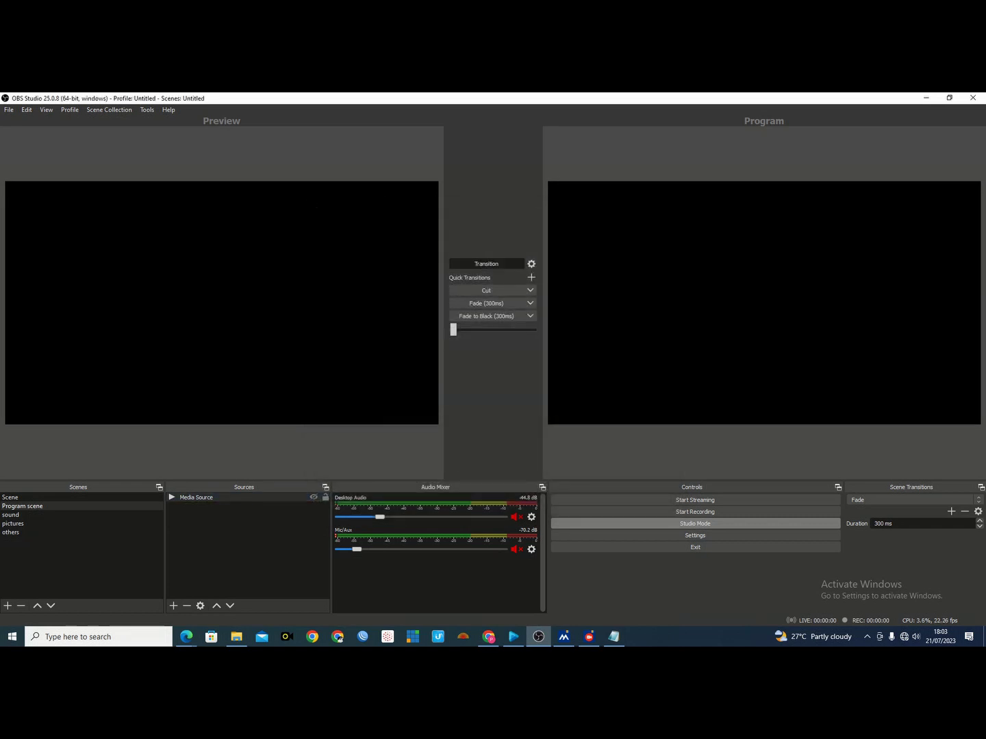
left_click(486, 303)
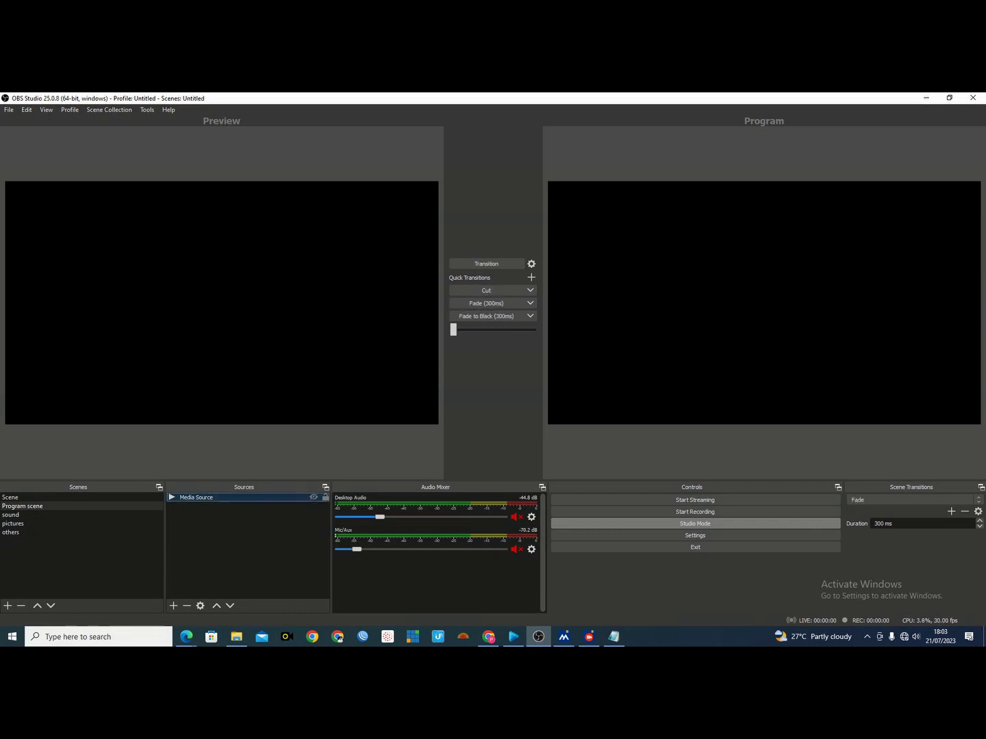
left_click(312, 497)
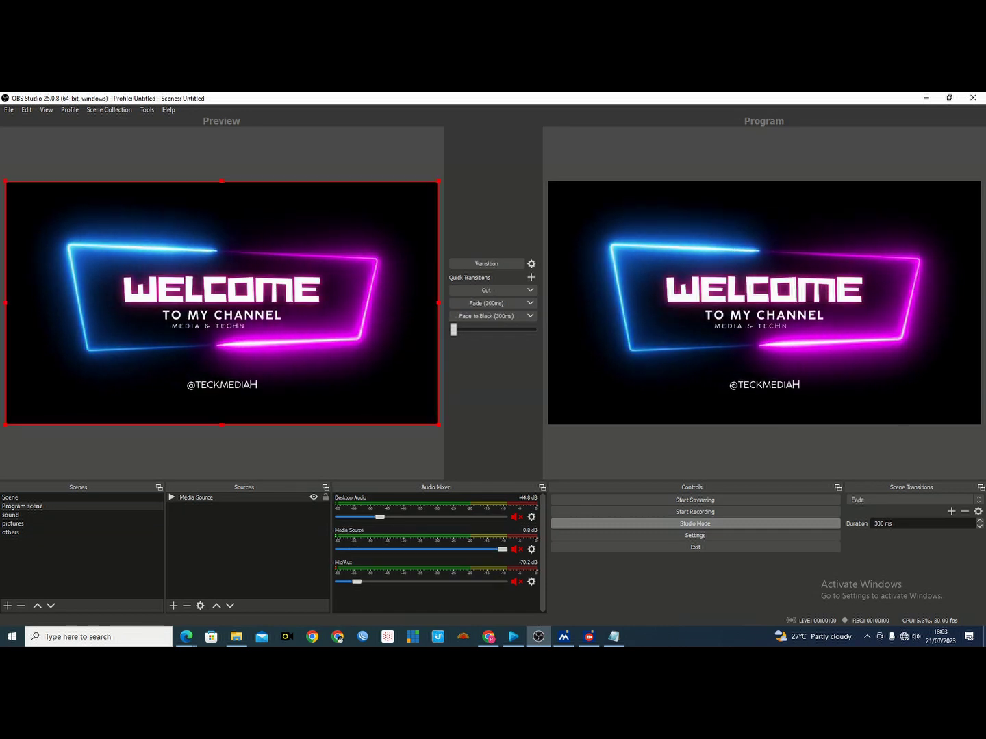
- Add a new NDI source to Program scene, using CROSSMEDIA (EasyWorship FoldBack) as its source name
left_click(174, 605)
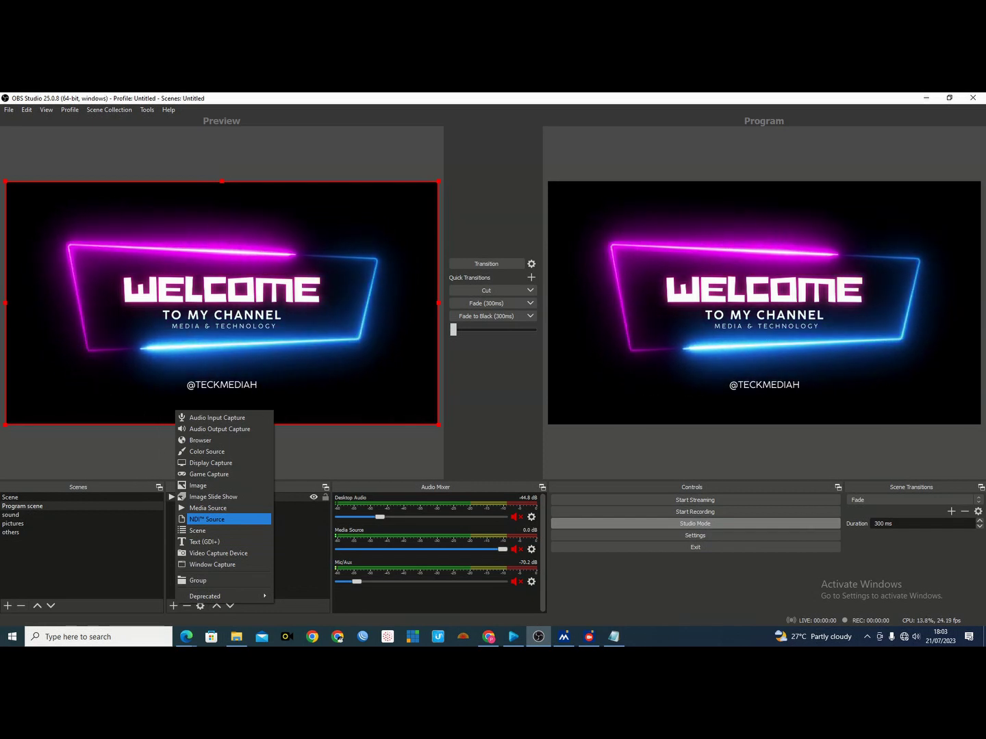
left_click(206, 519)
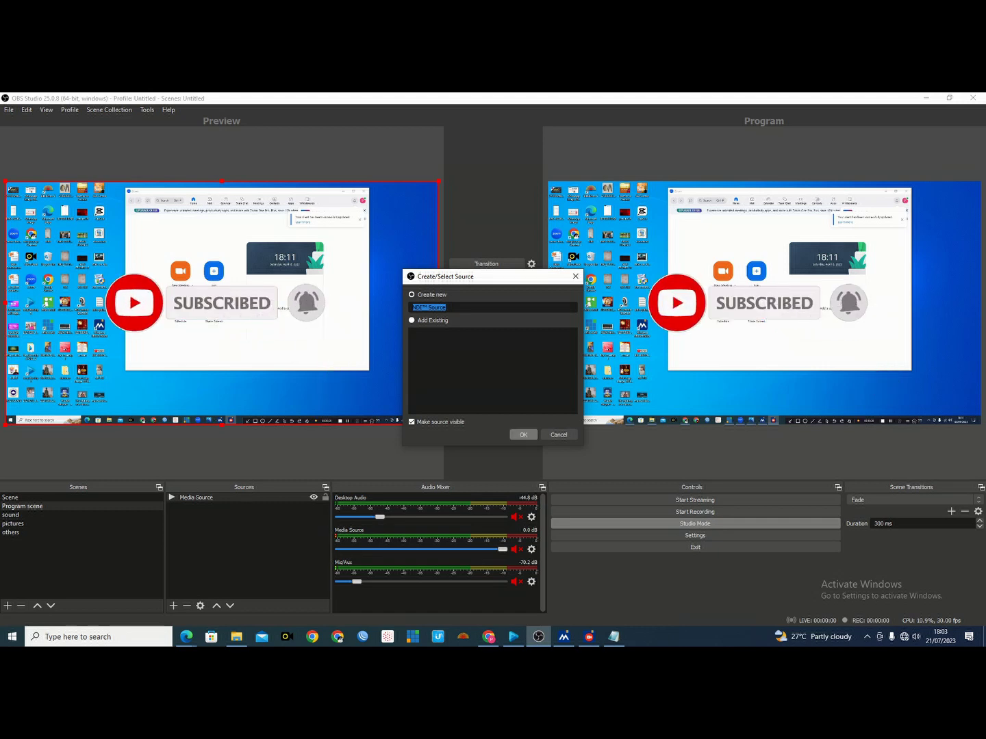
left_click(523, 435)
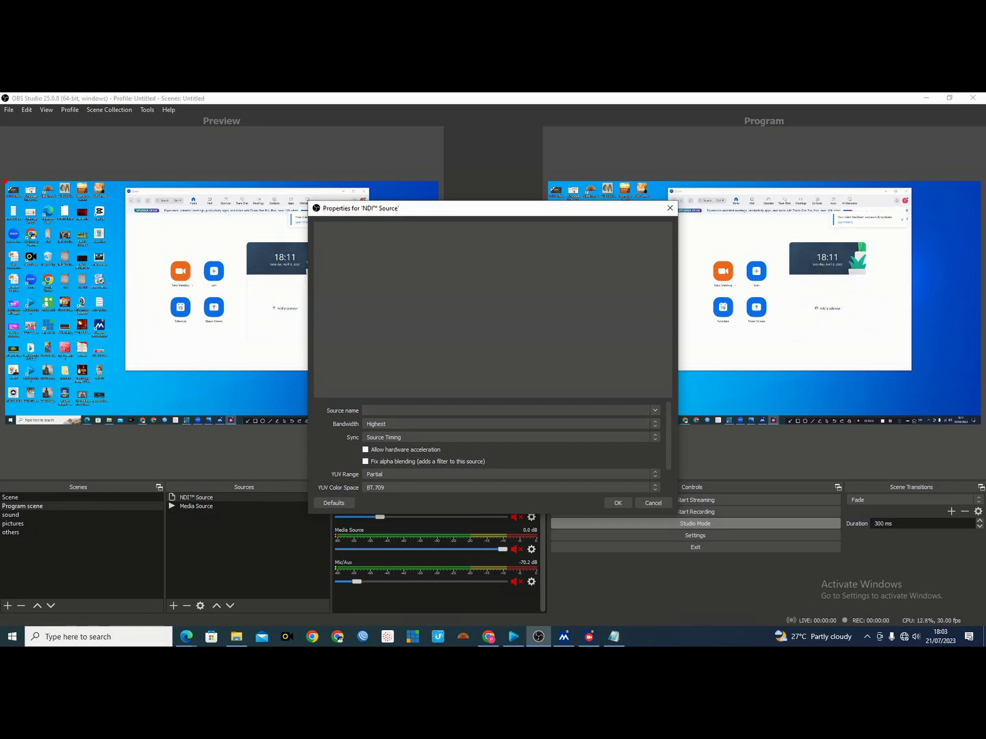
left_click(654, 410)
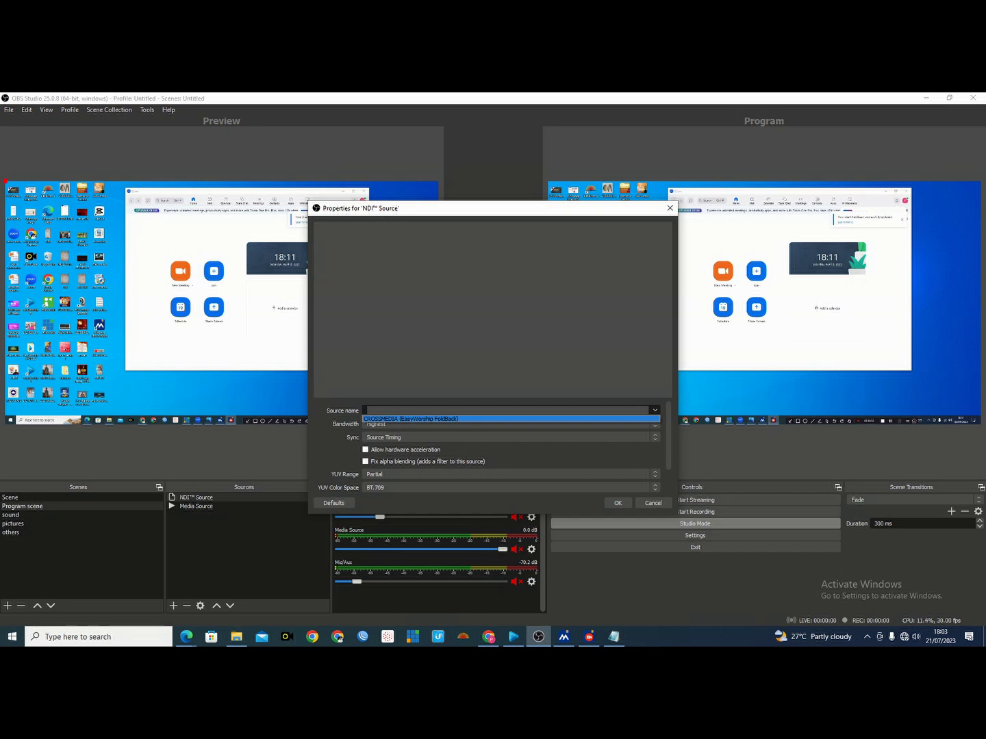
left_click(409, 419)
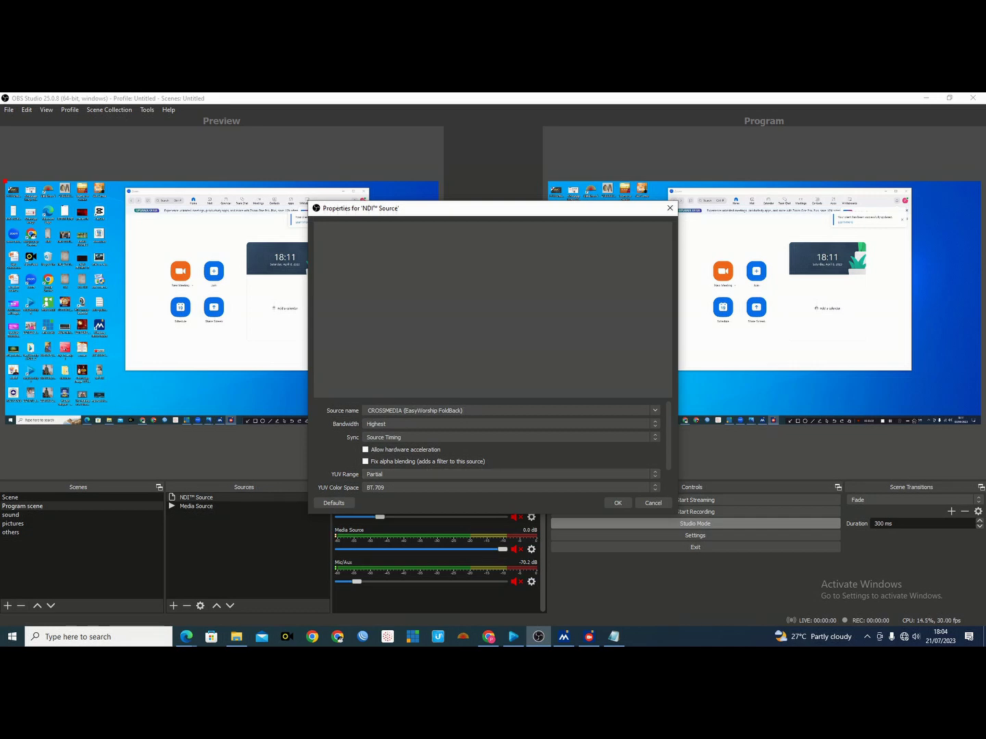
left_click(618, 503)
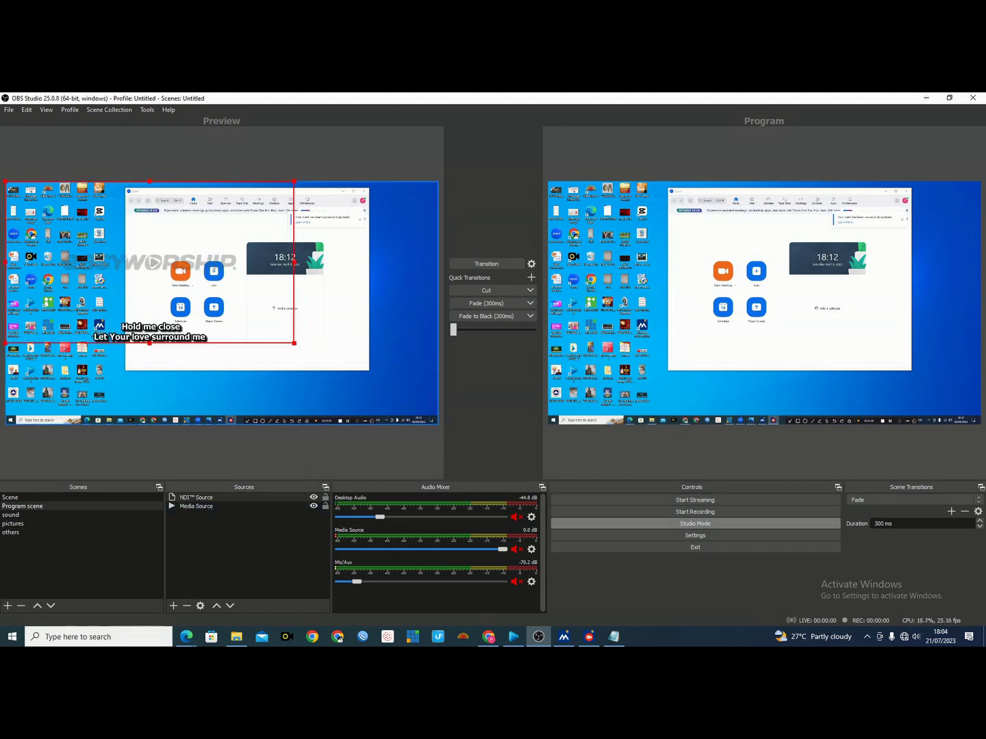
- Reposition the NDI source in the preview and enlarge it proportionally until it spans the full canvas width
left_click_drag(150, 262, 226, 331)
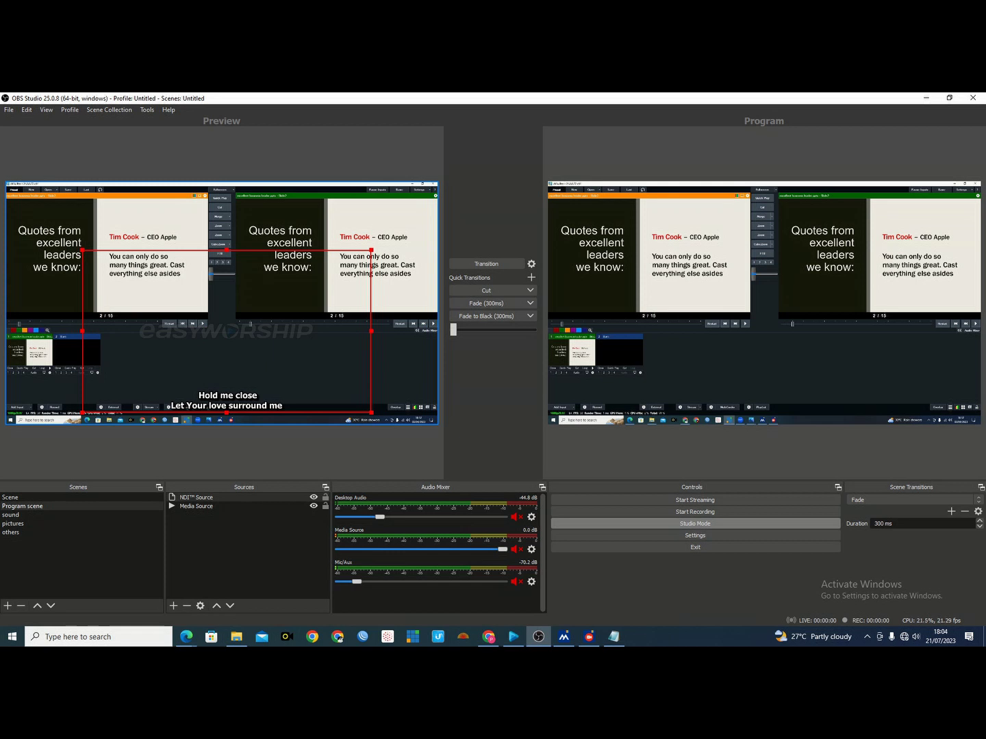
left_click_drag(371, 250, 439, 212)
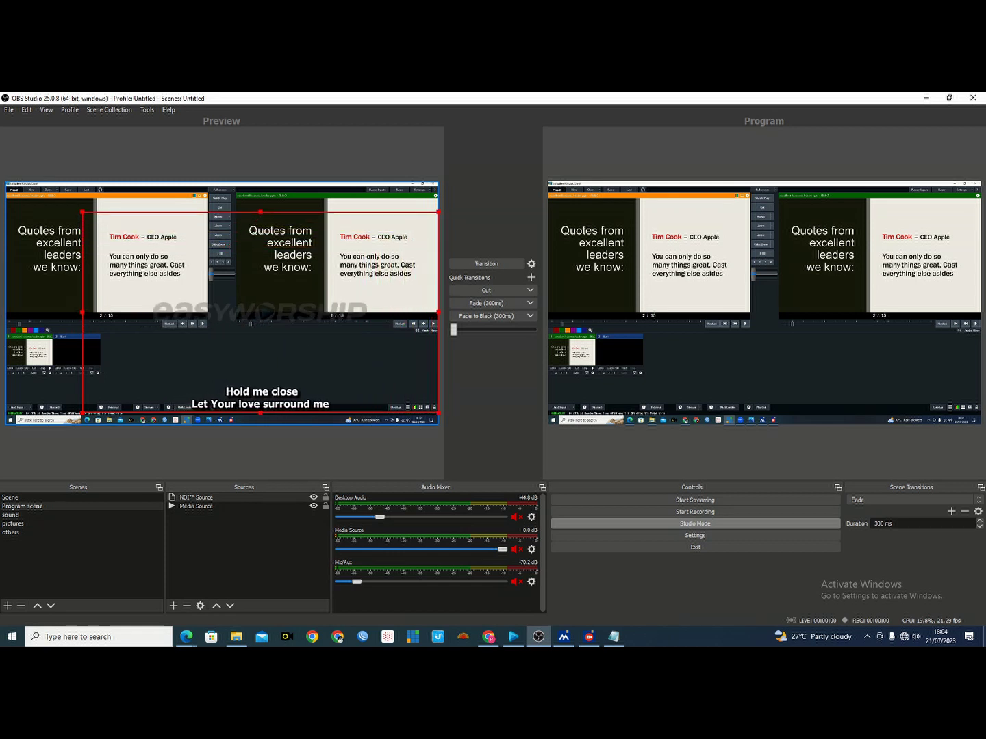
left_click_drag(82, 212, 32, 184)
left_click_drag(234, 298, 210, 296)
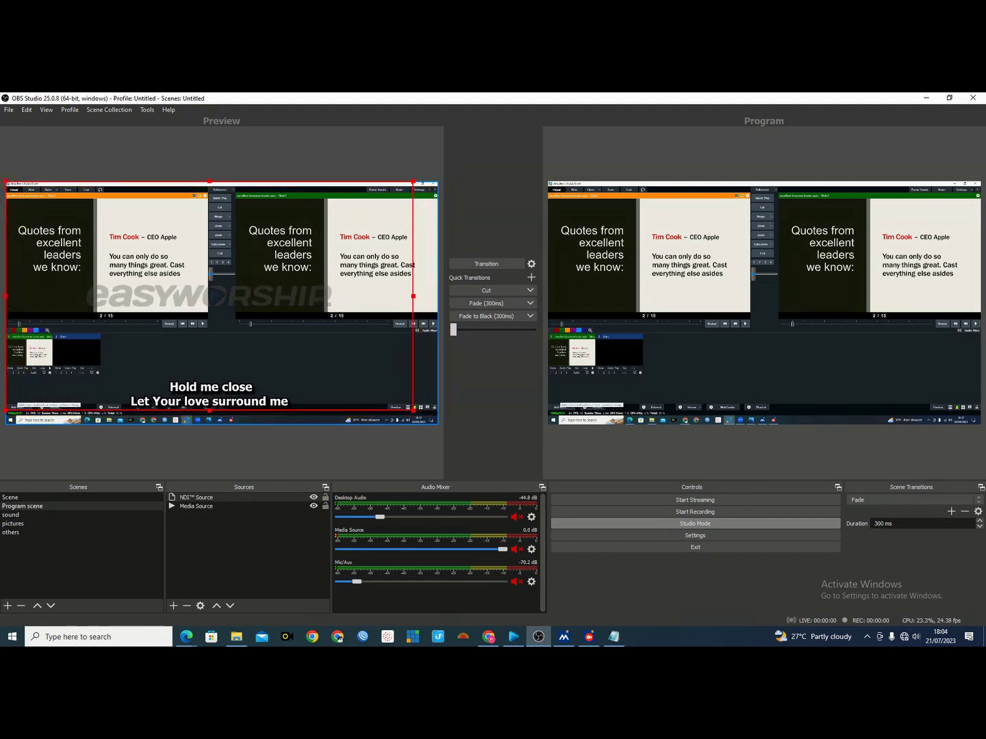
left_click_drag(412, 409, 439, 424)
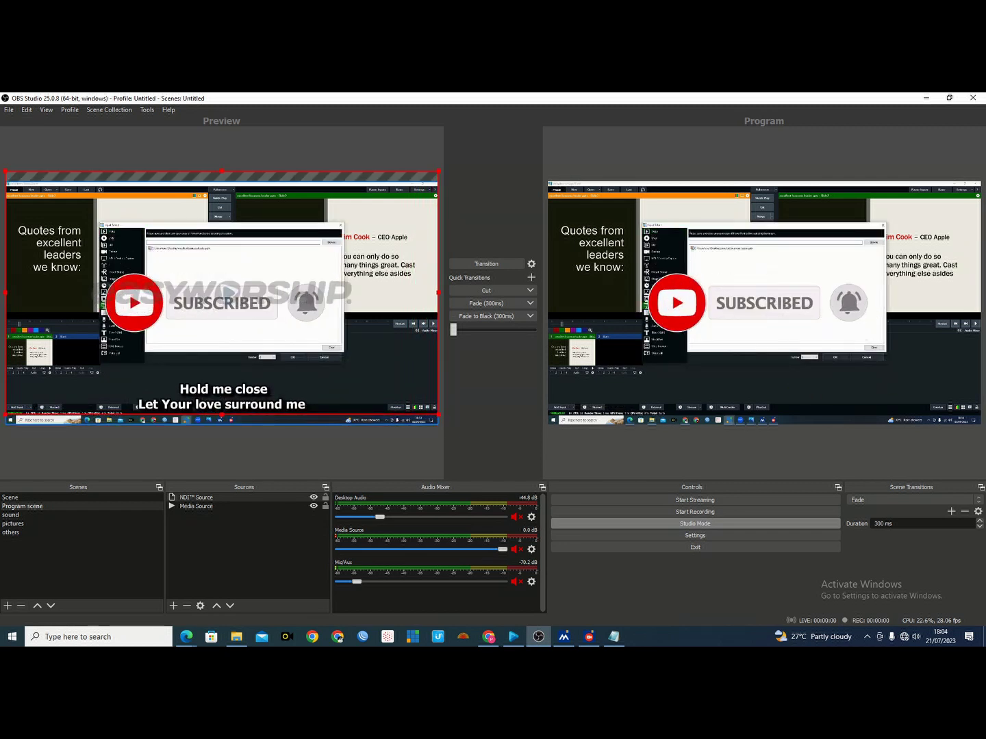
- Move the NDI source up in the preview so its lyrics clear the lower edge, and send the scene to Program
left_click_drag(222, 303, 222, 283)
key("Up")
key("Up")
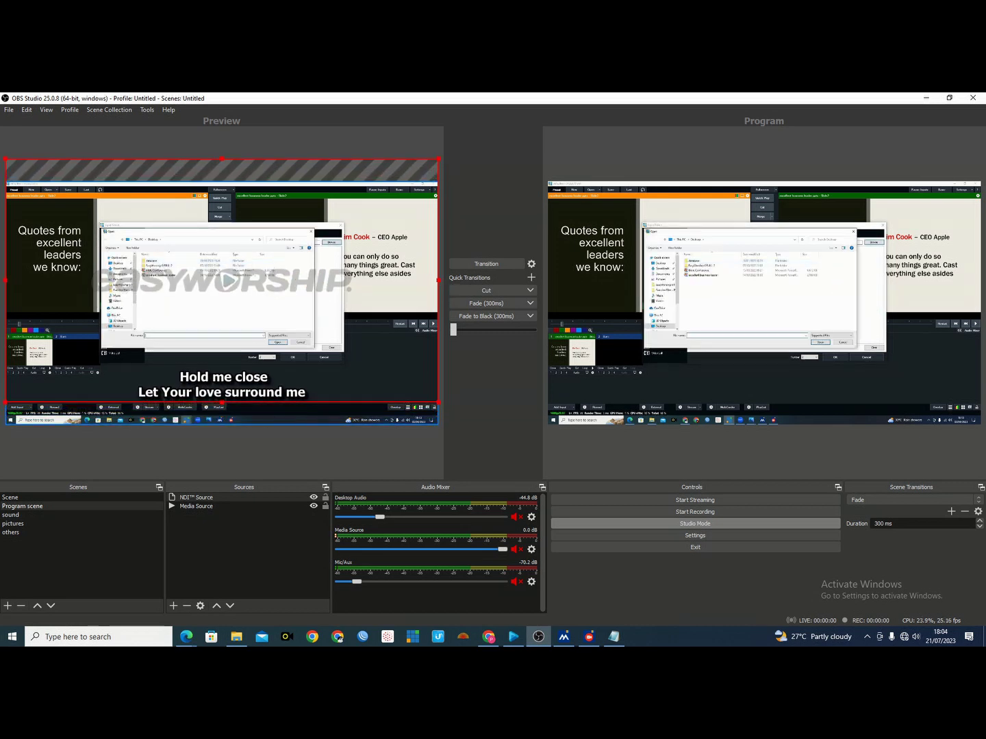
key("Up")
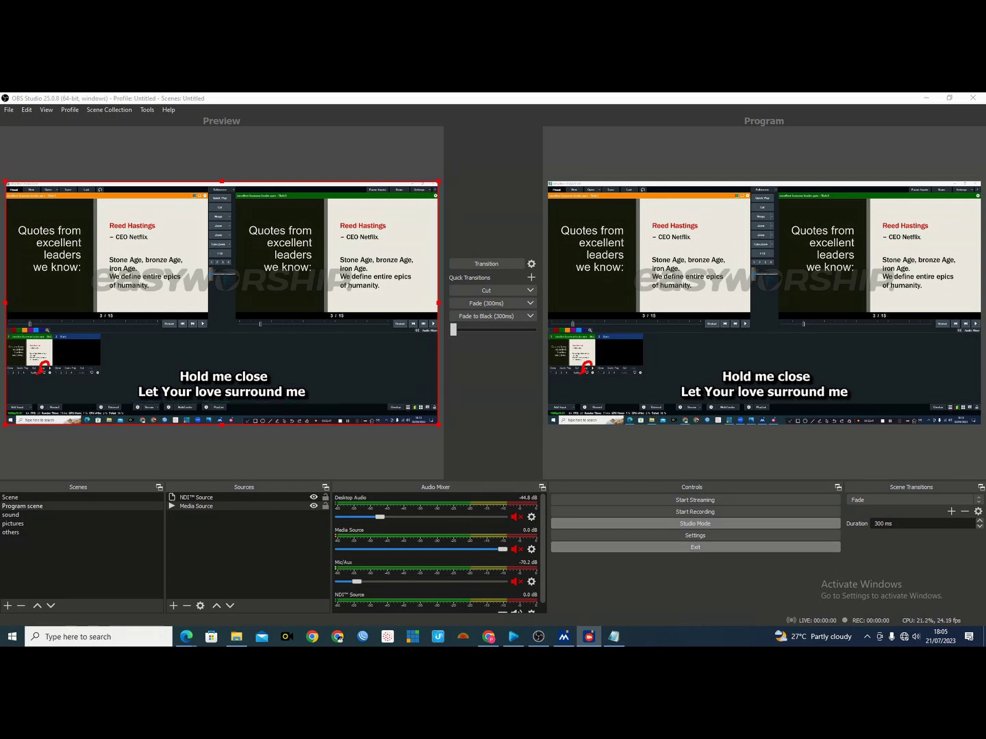
- Switch to EasyWorship and show slides 1, 3, 4 and 6 of the song Hold me close live, one after another
mouse_move(589, 637)
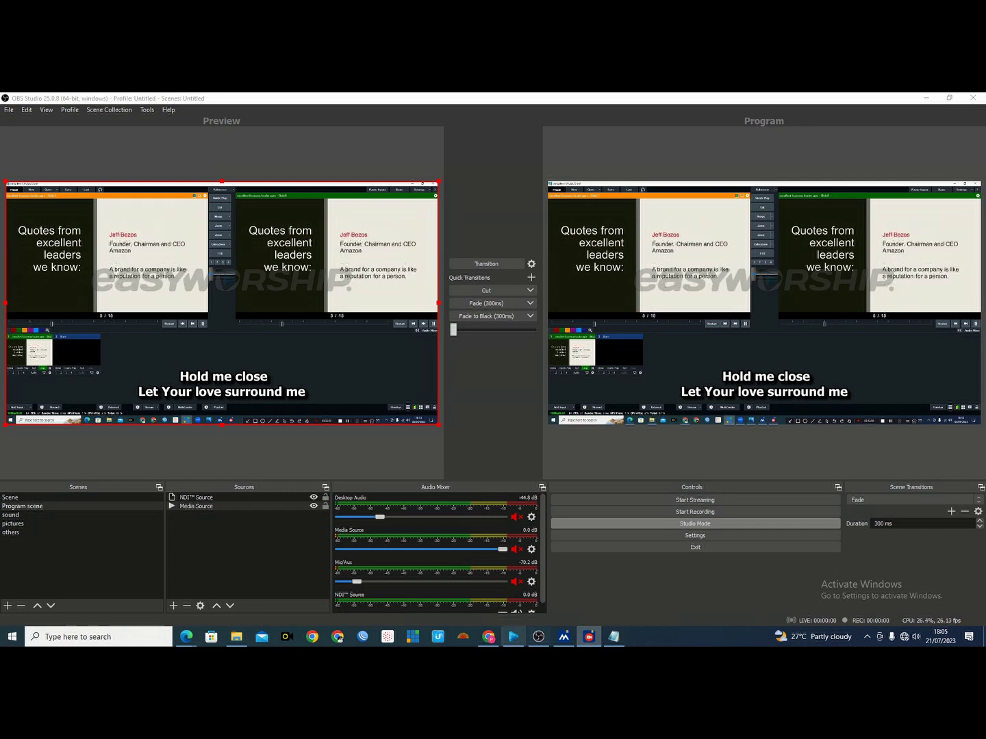
left_click(514, 638)
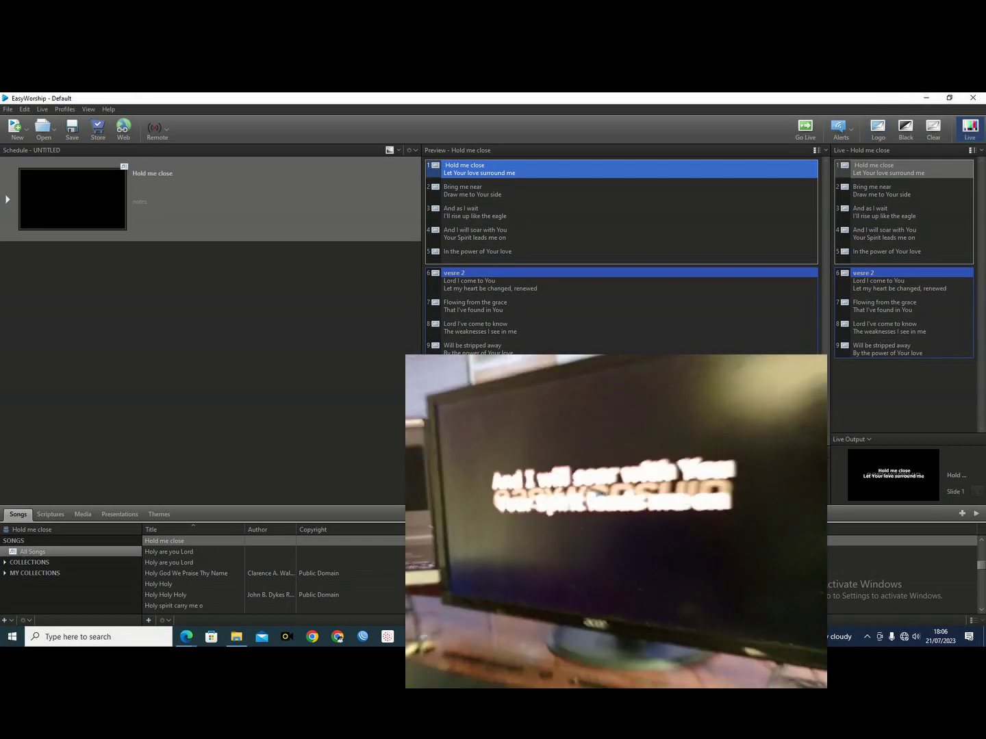
left_click(904, 168)
left_click(903, 212)
left_click(903, 233)
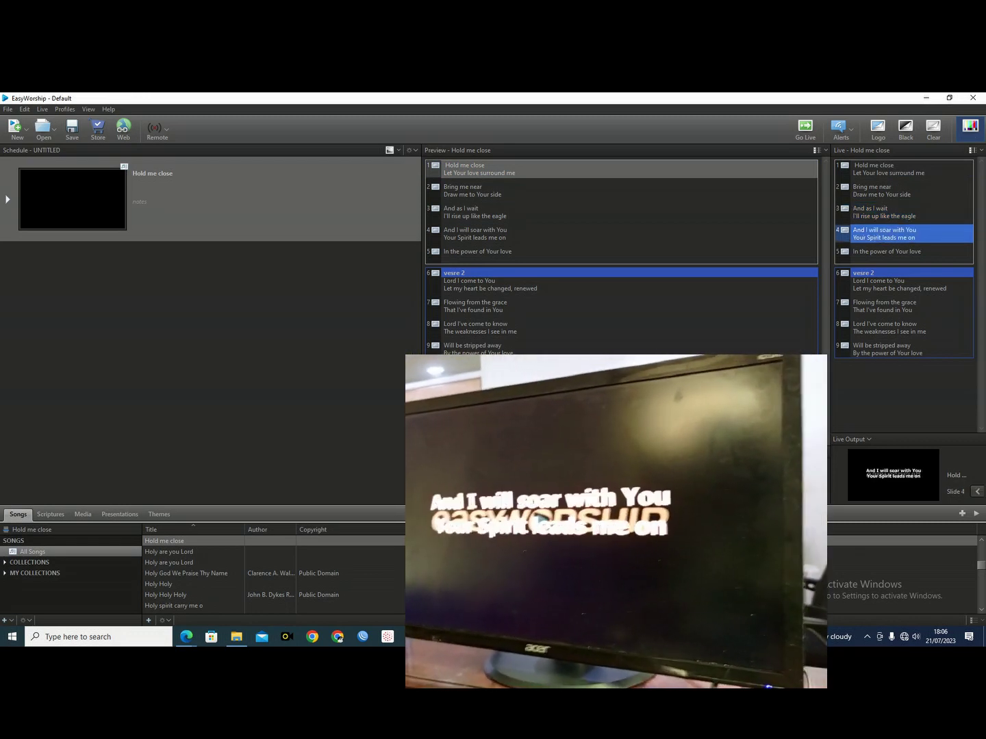
left_click(904, 284)
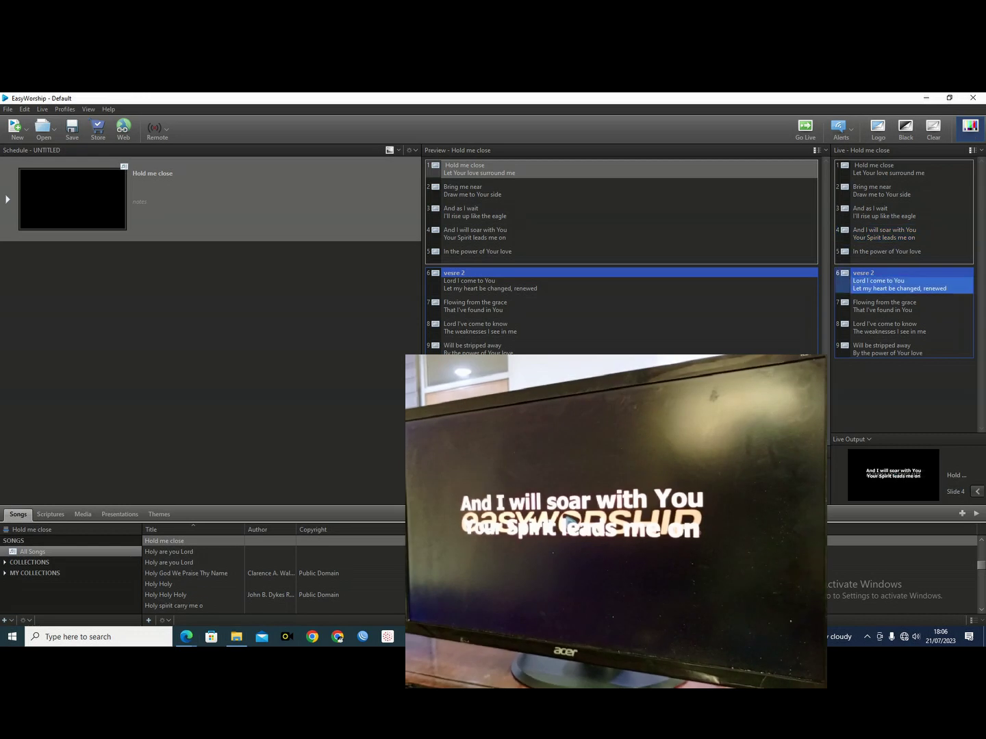
- Shrink the EasyWorship window, place it below the OBS preview, and show slides 1, 2 and 3 of Hold me close live
left_click(949, 98)
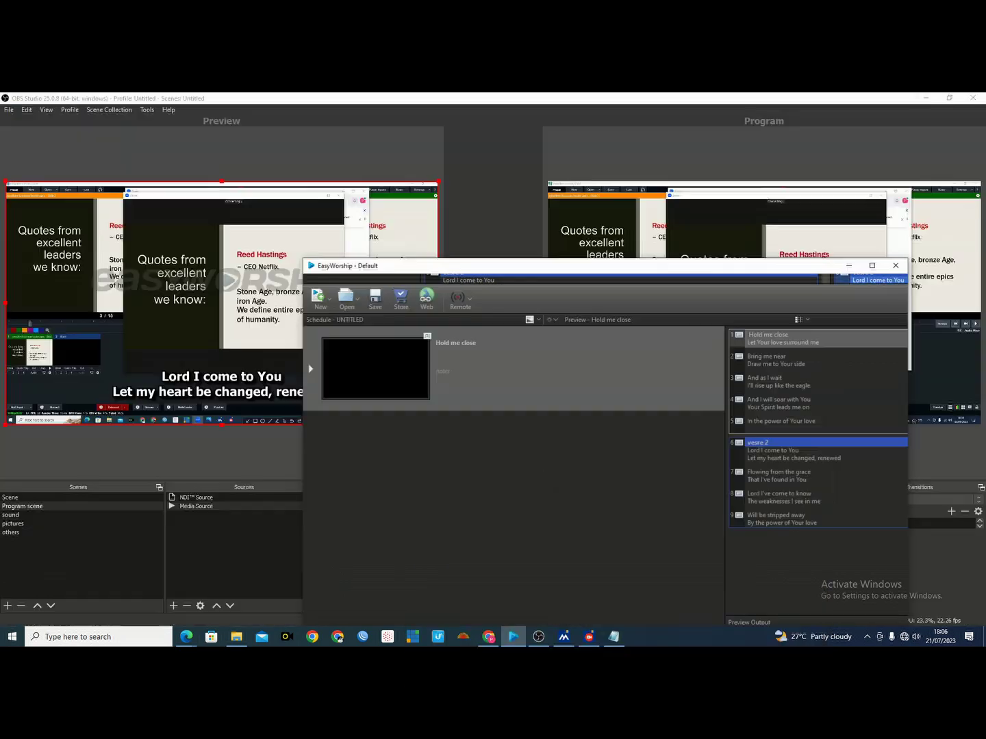
left_click_drag(655, 276, 289, 444)
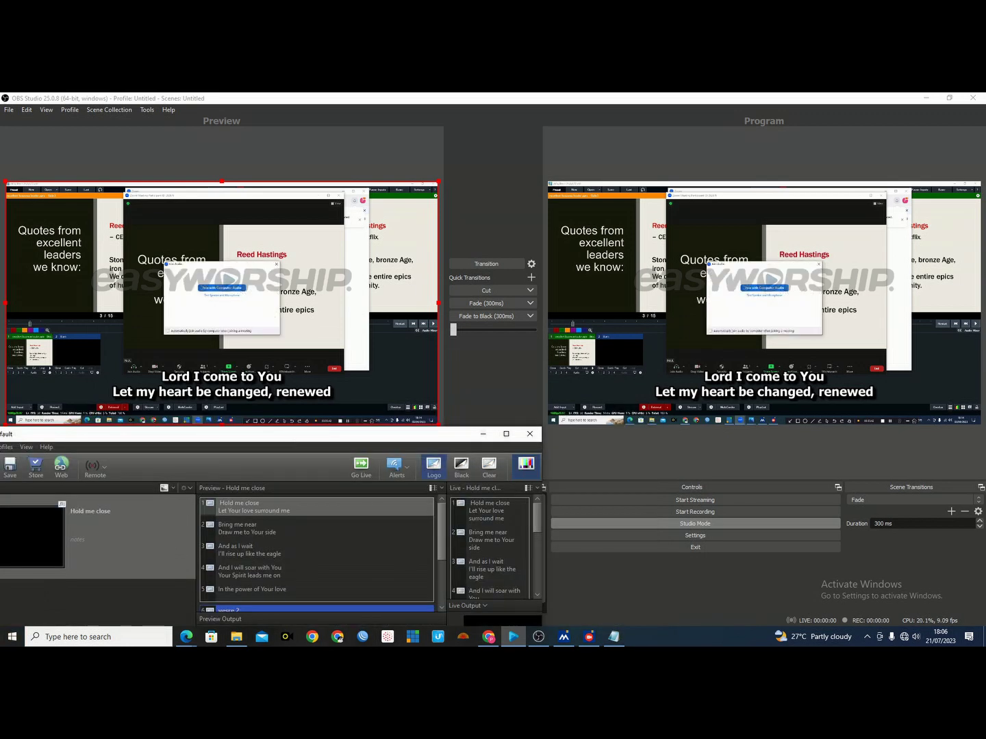
left_click(489, 510)
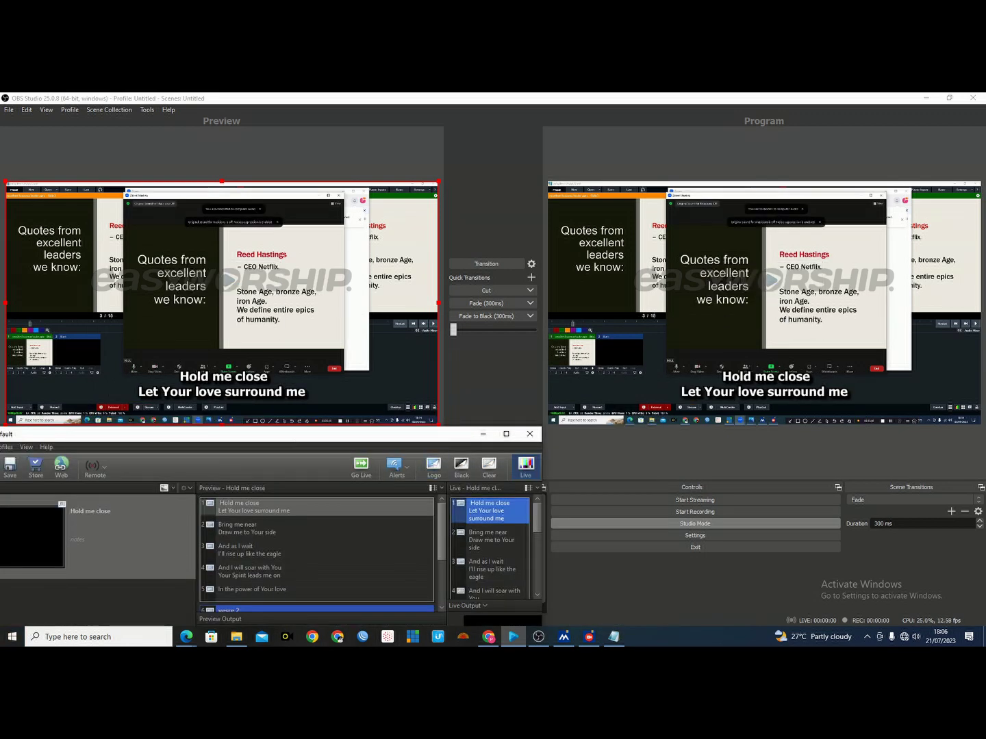
left_click(498, 539)
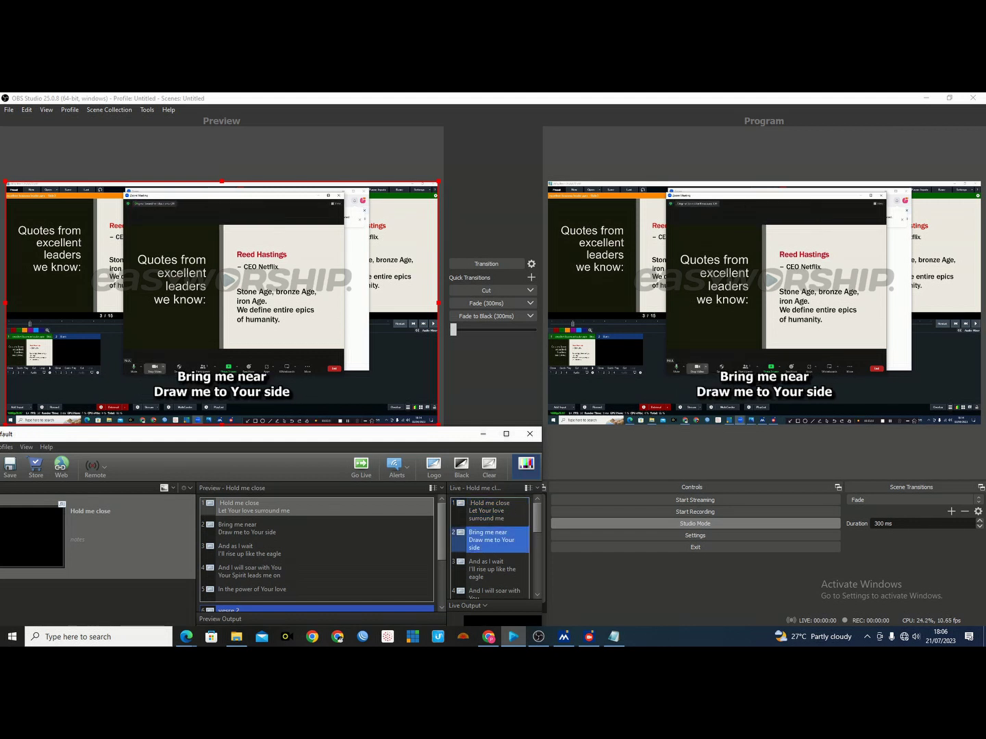
left_click(497, 569)
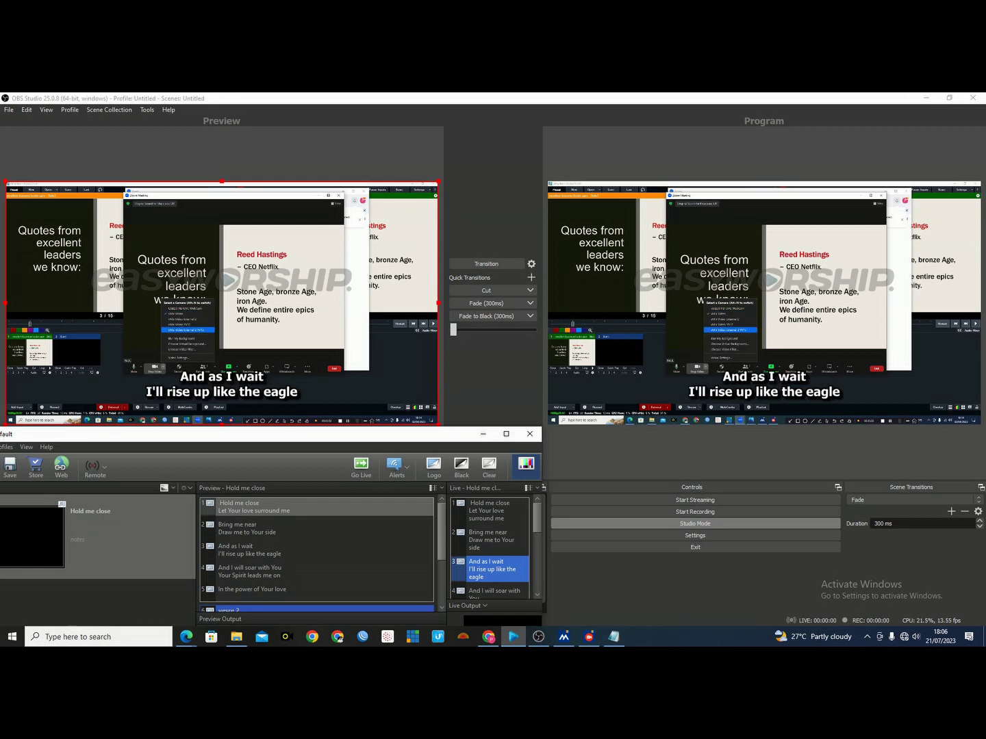
- Move the EasyWorship window up, take the scripture Genesis 1:2 (KJV) live, and return to OBS Studio to view it
left_click_drag(451, 436, 751, 268)
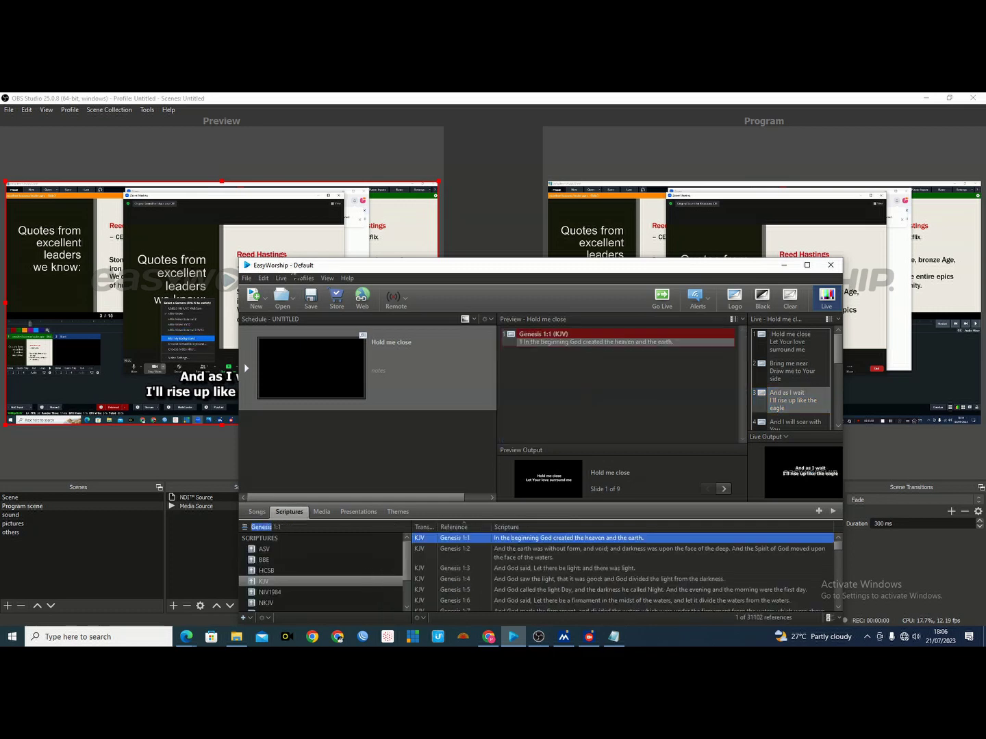
left_click(658, 553)
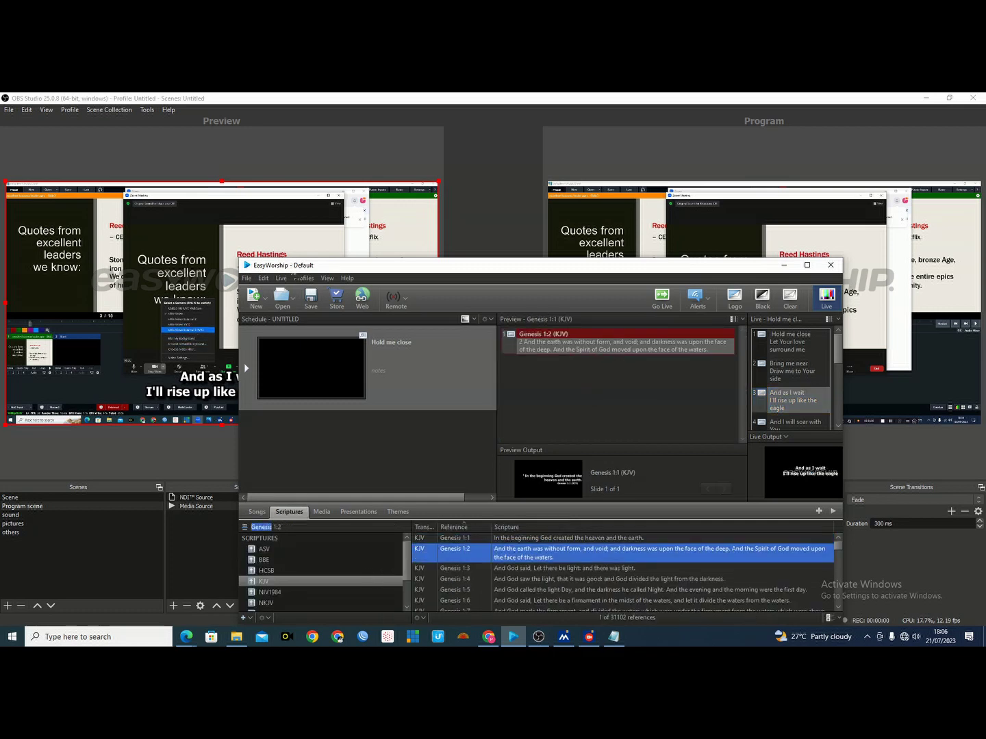
double_click(624, 345)
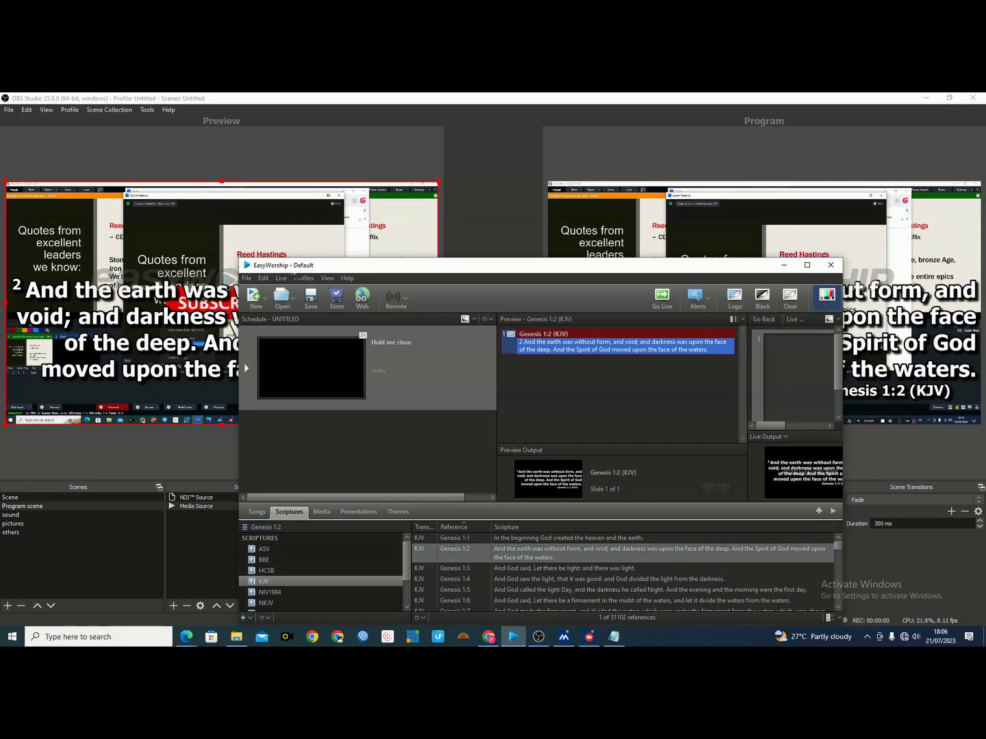
key("alt+Tab")
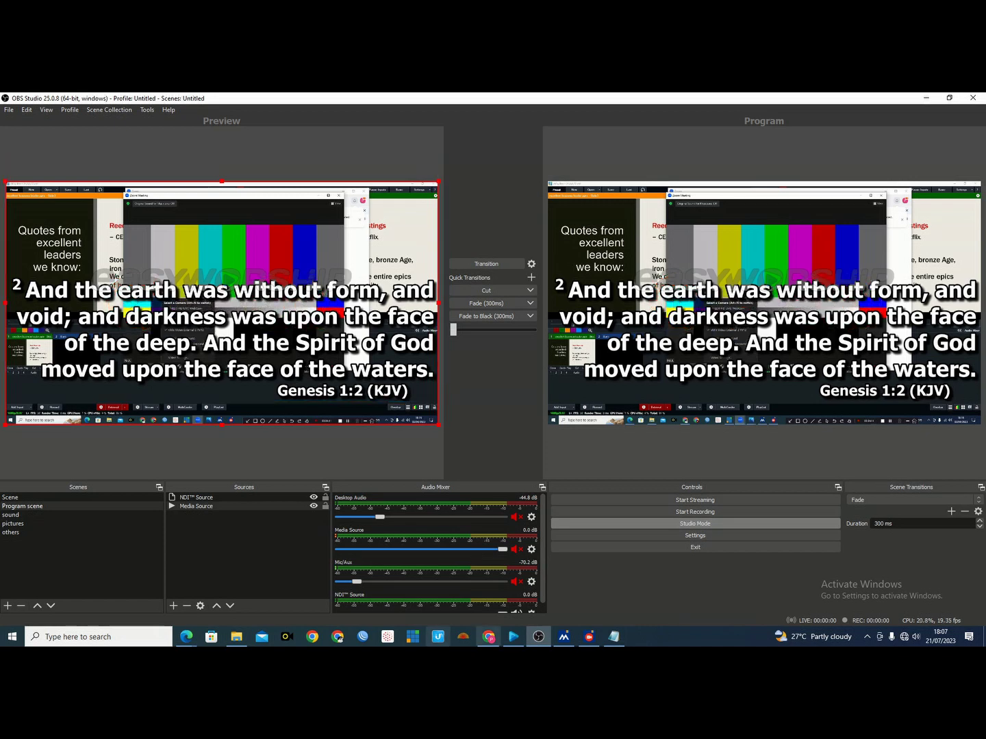
- Return to EasyWorship, take slide 2 and then slide 1 of the song Hold me close live, and minimize the window
left_click(513, 638)
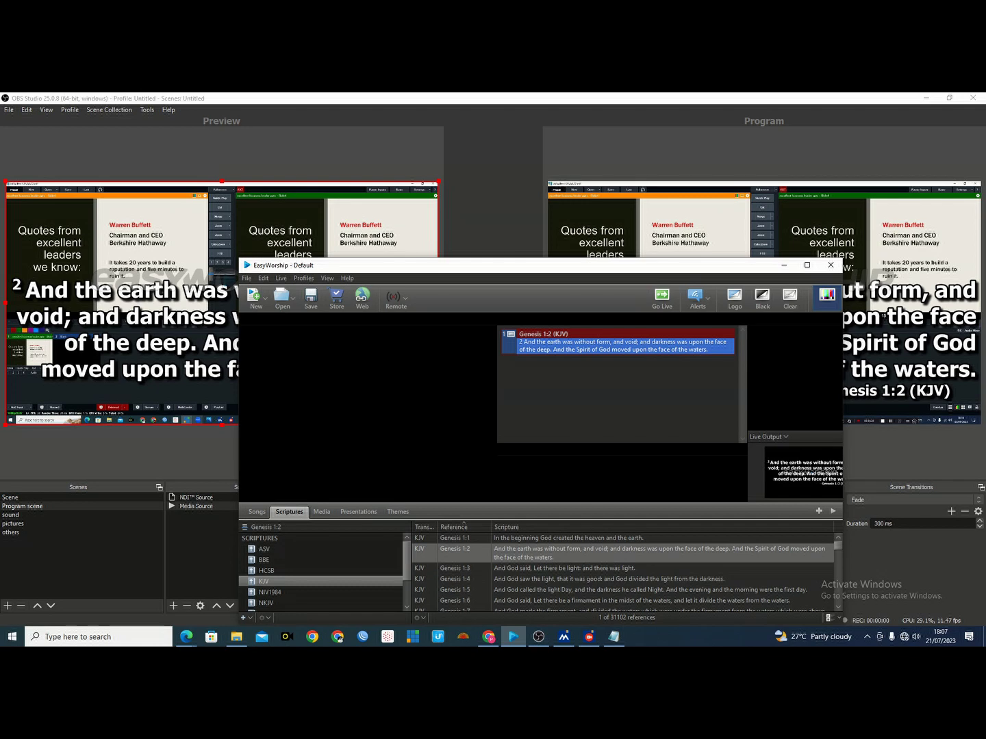
left_click(255, 511)
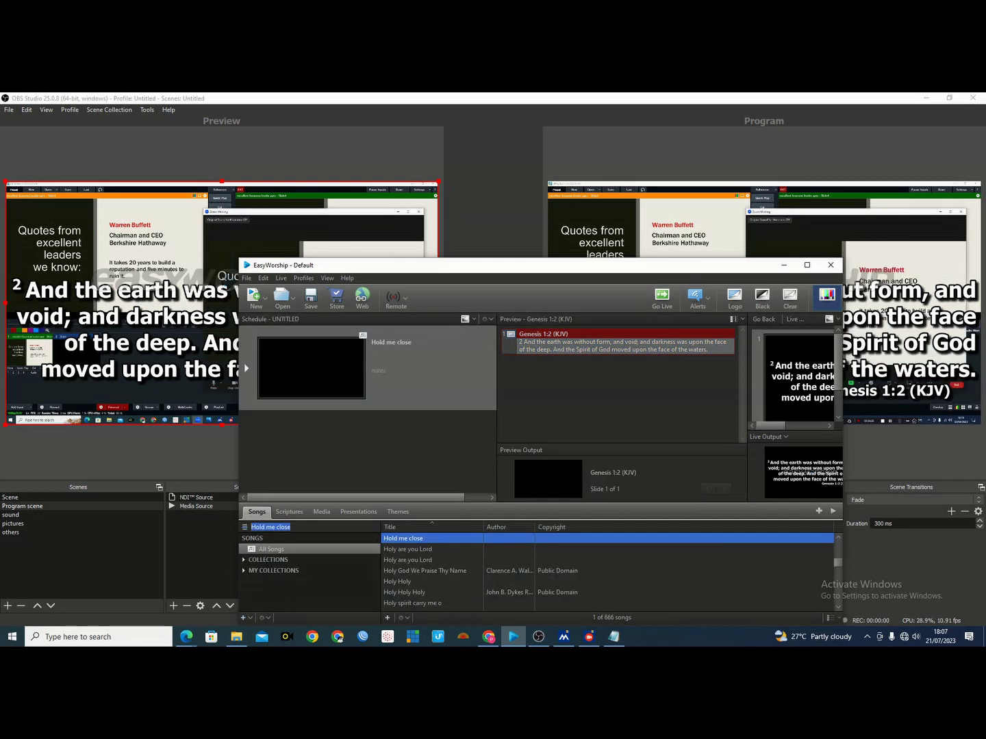
left_click(617, 359)
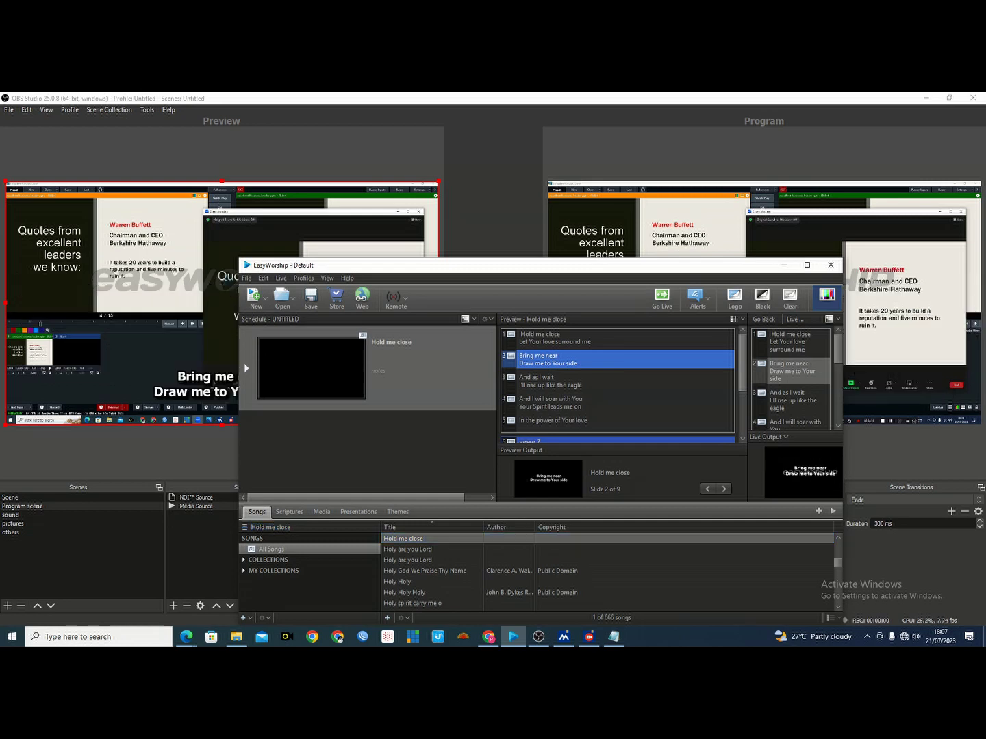
left_click(791, 341)
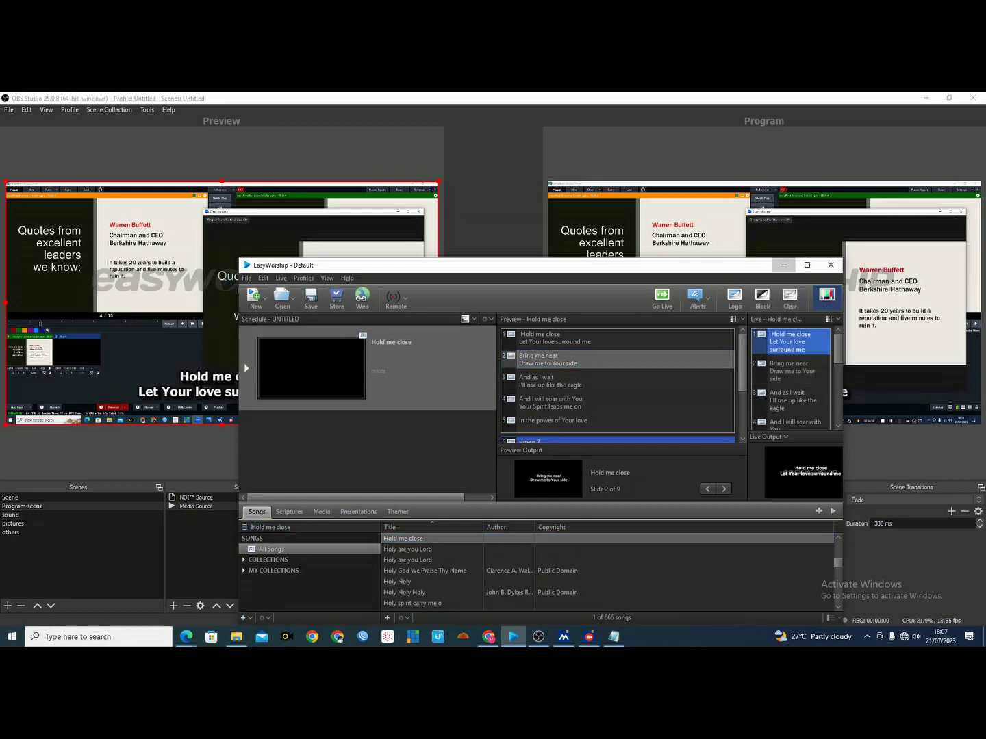
left_click(785, 265)
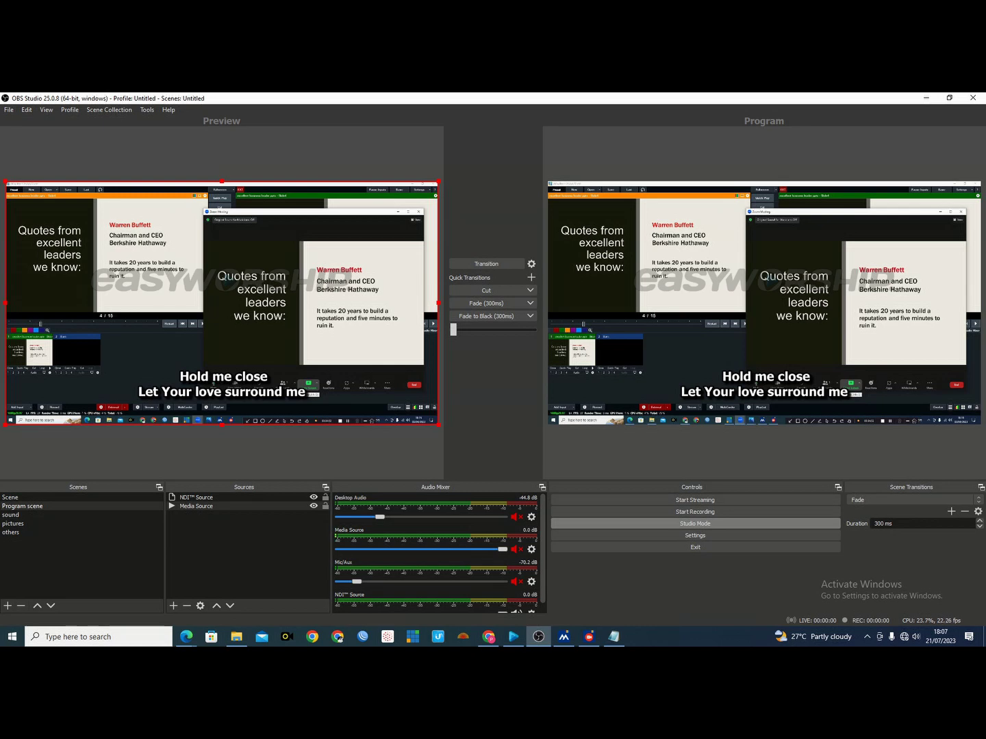
left_click(514, 637)
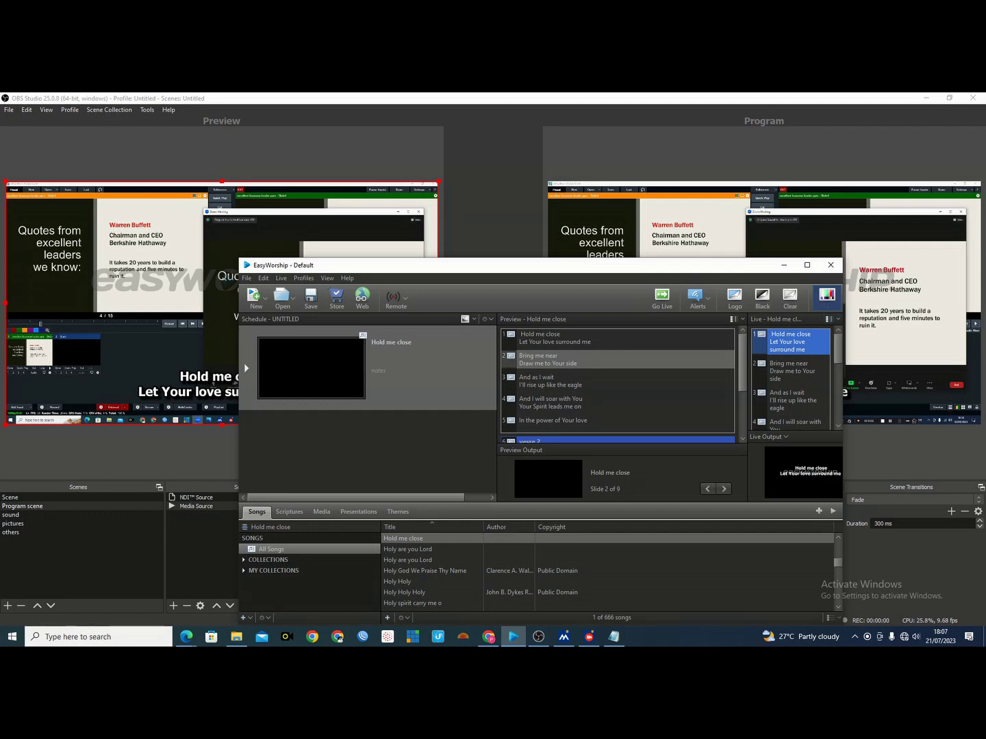
left_click(783, 266)
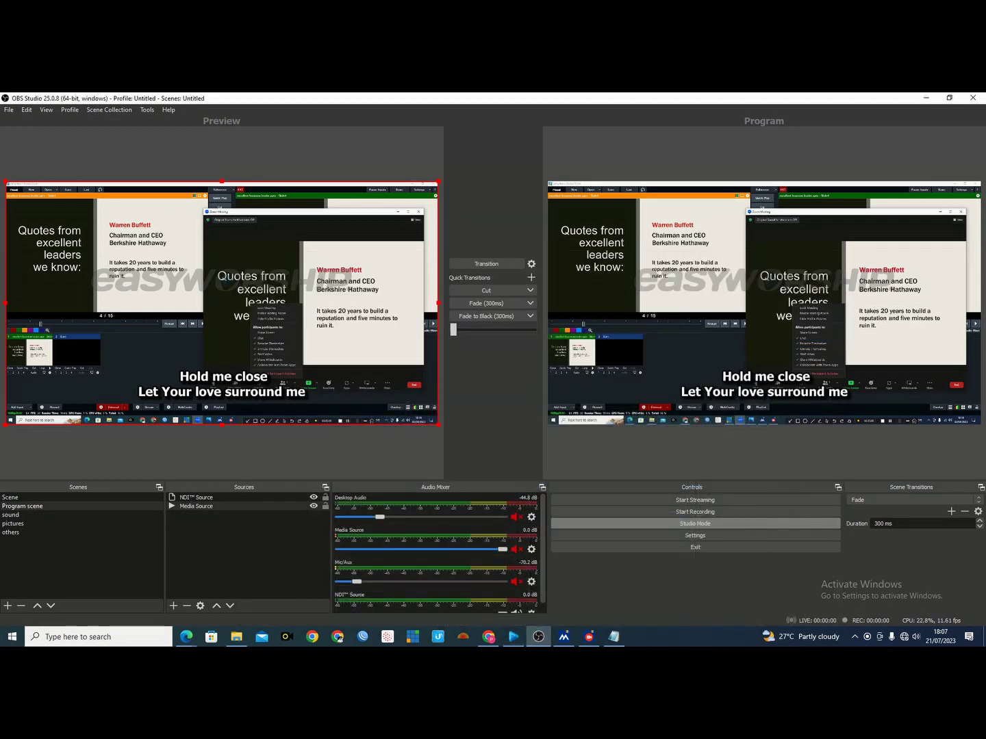